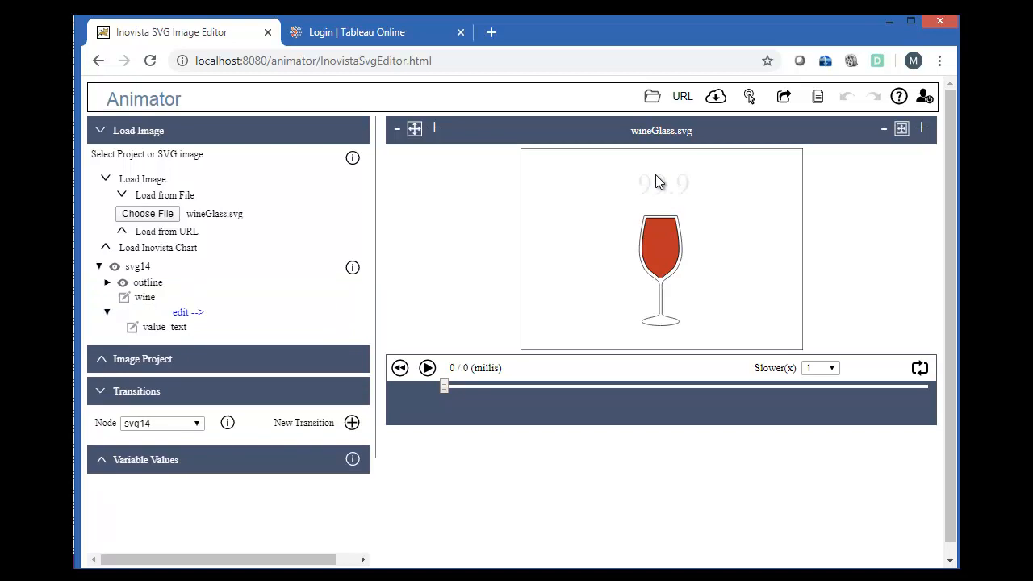
# Step: Hide the value_text element above the wine glass and apply the change
pyautogui.click(659, 265)
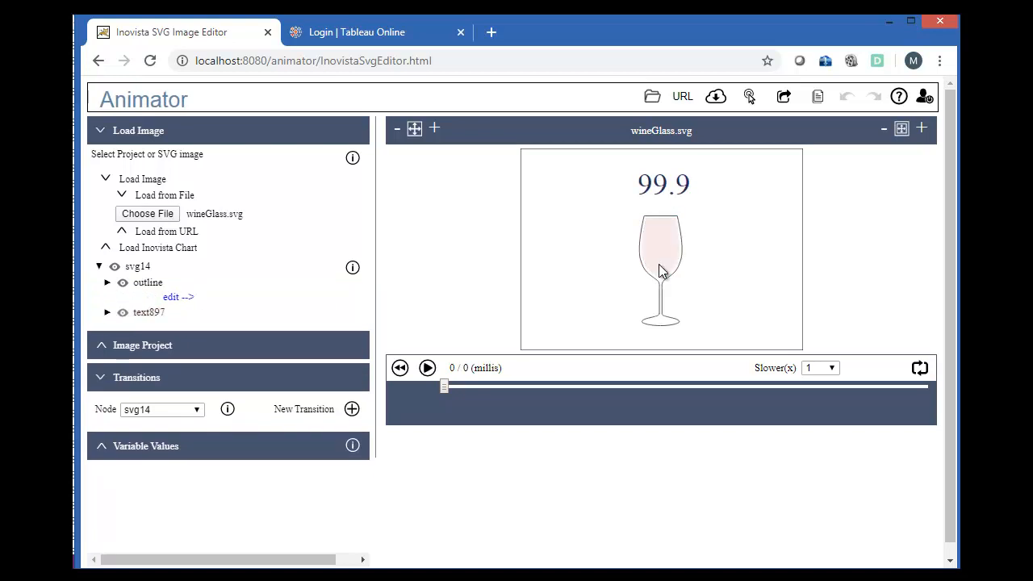
pyautogui.click(665, 189)
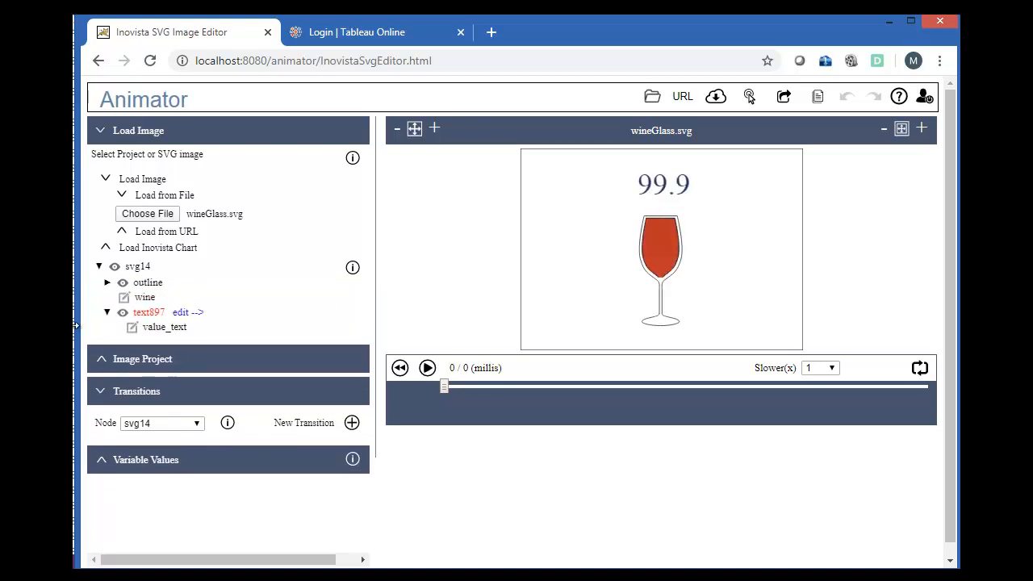
pyautogui.click(154, 328)
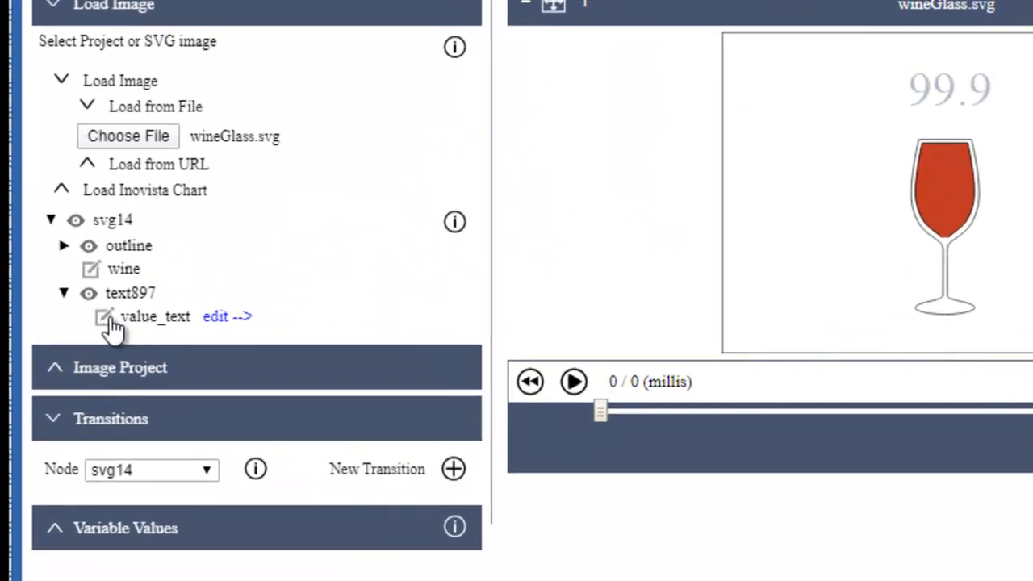
pyautogui.click(108, 322)
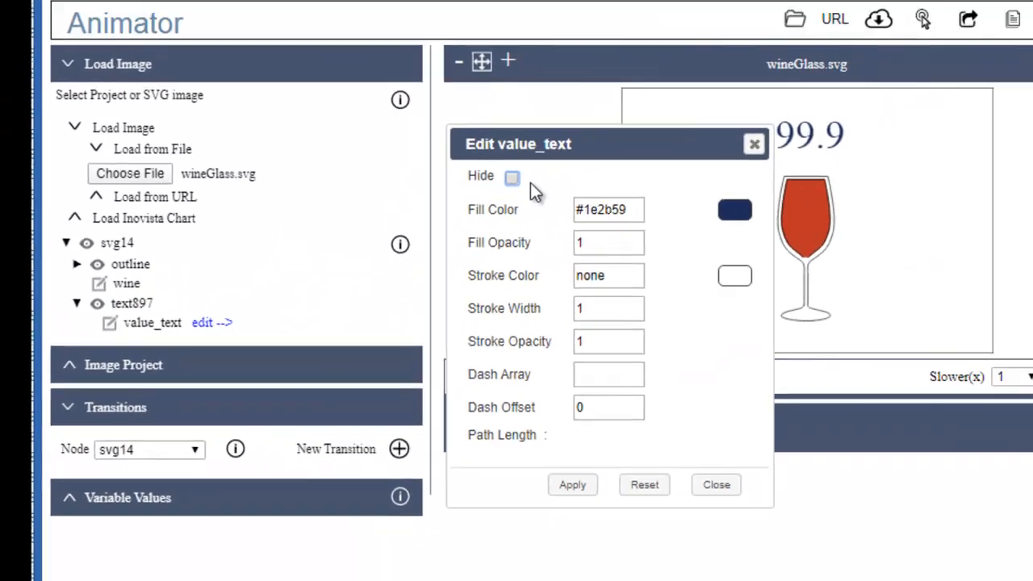
pyautogui.click(589, 140)
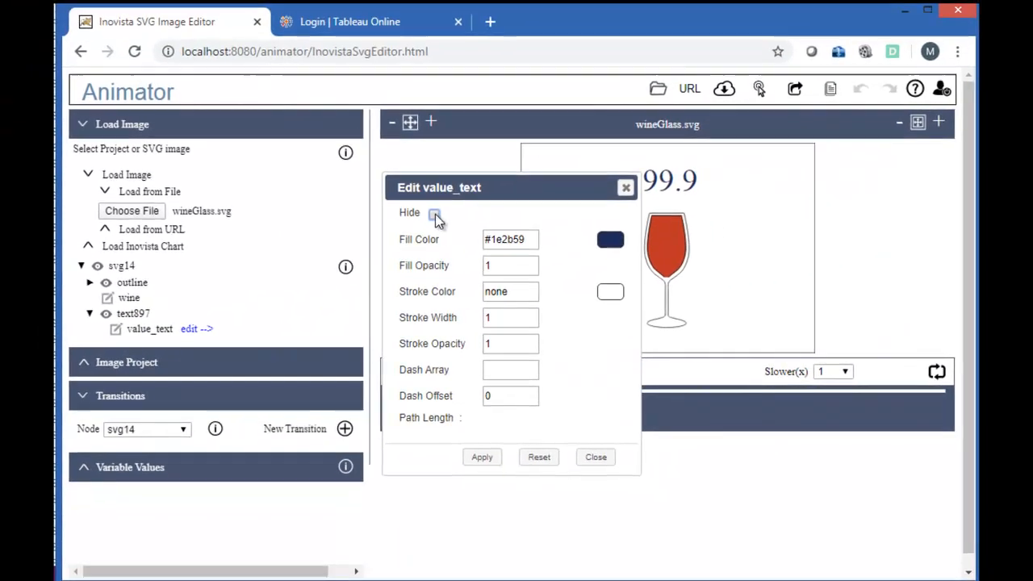
pyautogui.click(476, 458)
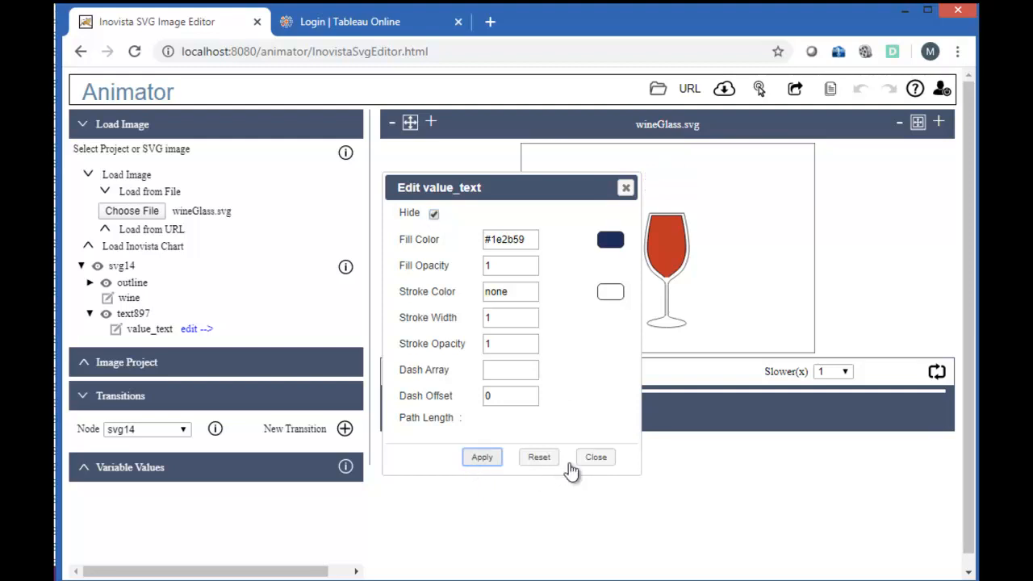
pyautogui.click(602, 460)
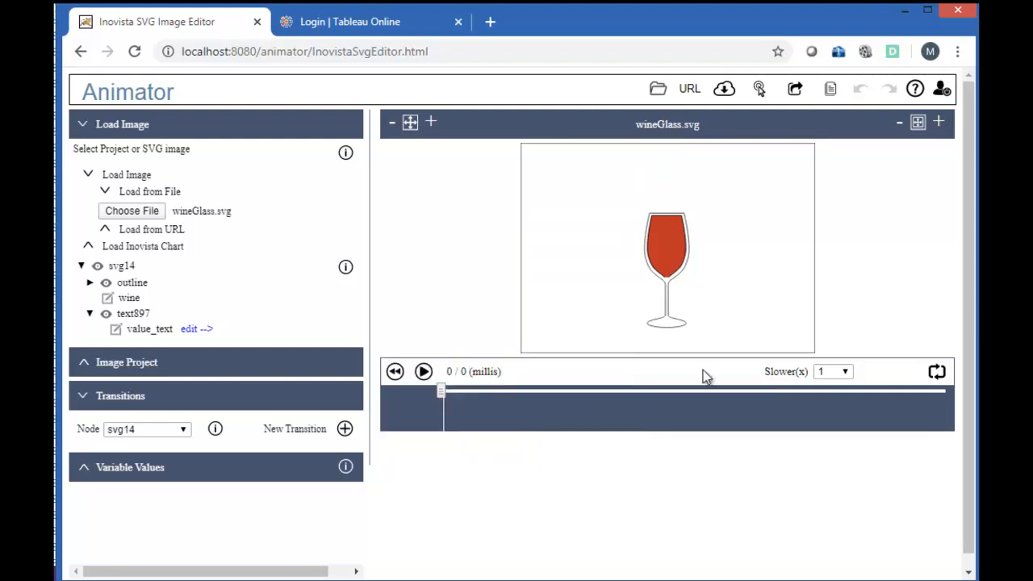
# Step: Hide the wine element inside the glass and close its edit dialog
pyautogui.click(668, 260)
pyautogui.click(130, 297)
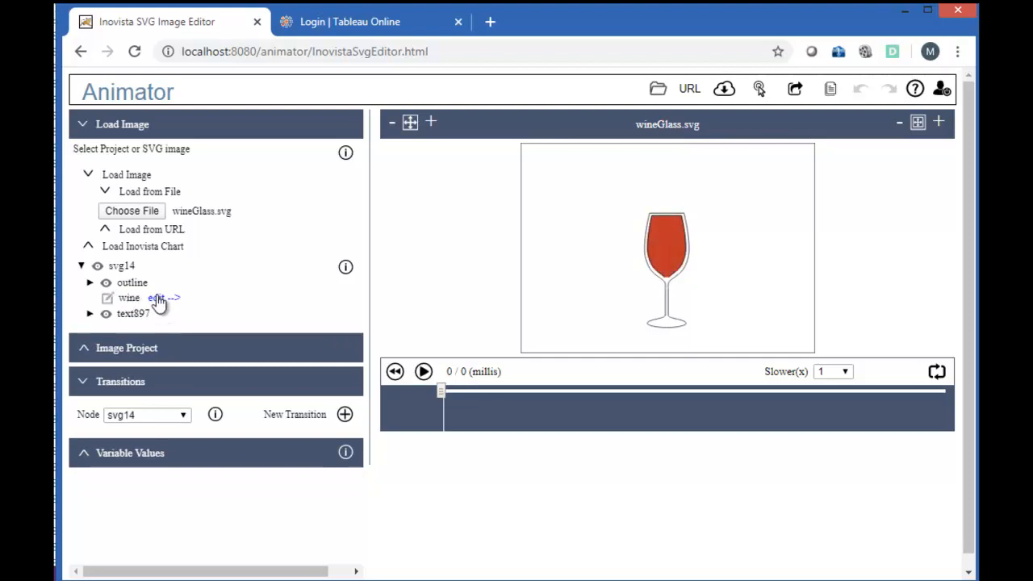
pyautogui.click(158, 299)
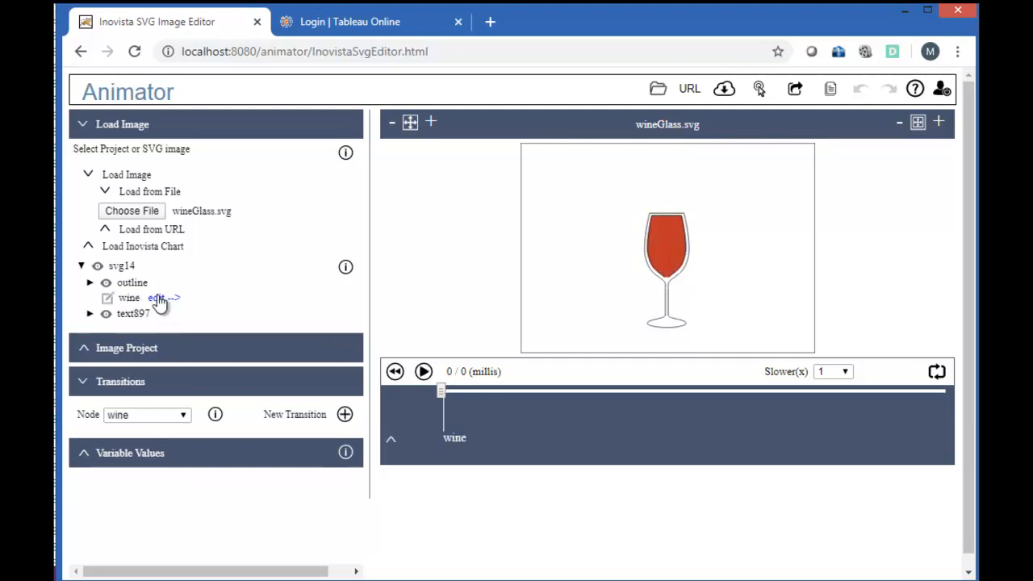
pyautogui.click(108, 300)
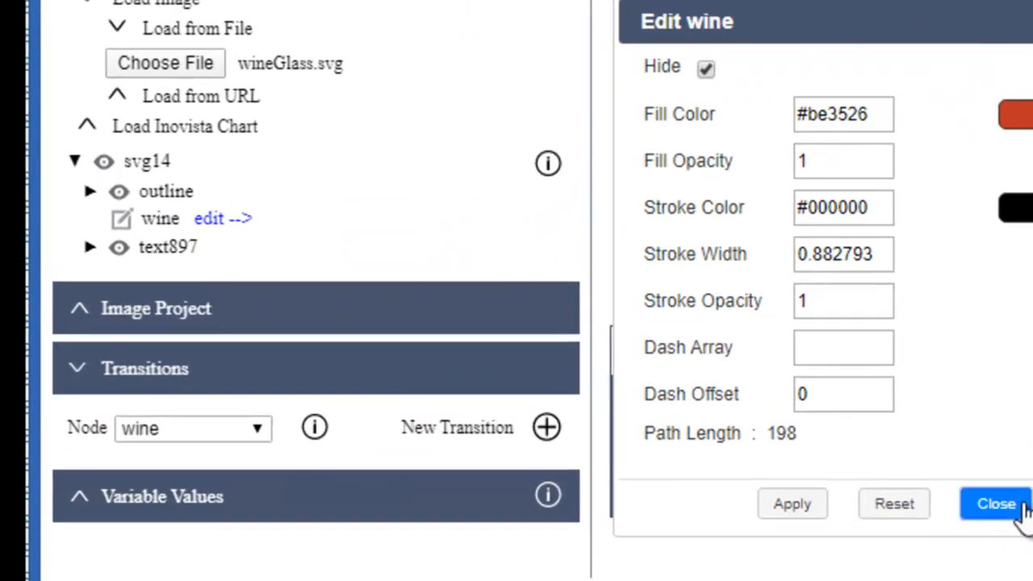
pyautogui.click(821, 484)
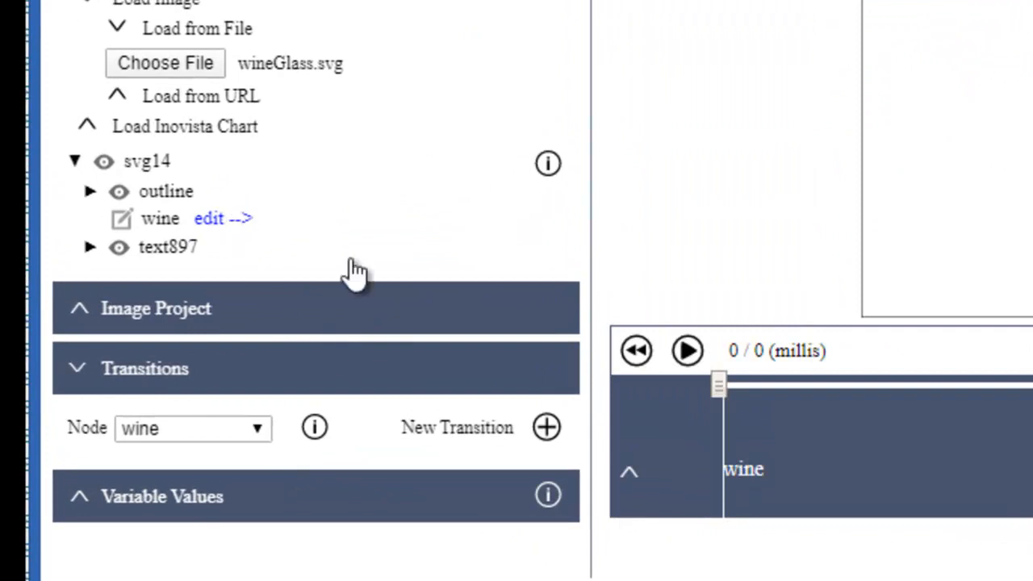
# Step: Add a Combination transition to the wine node with a duration of 0 ms and a delay of 1000 ms
pyautogui.click(547, 429)
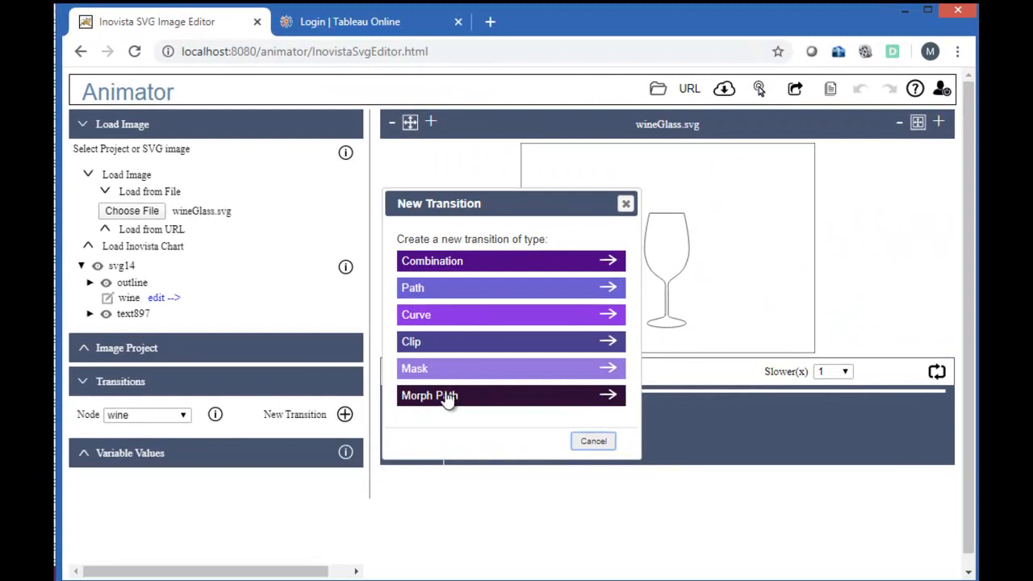
pyautogui.click(427, 260)
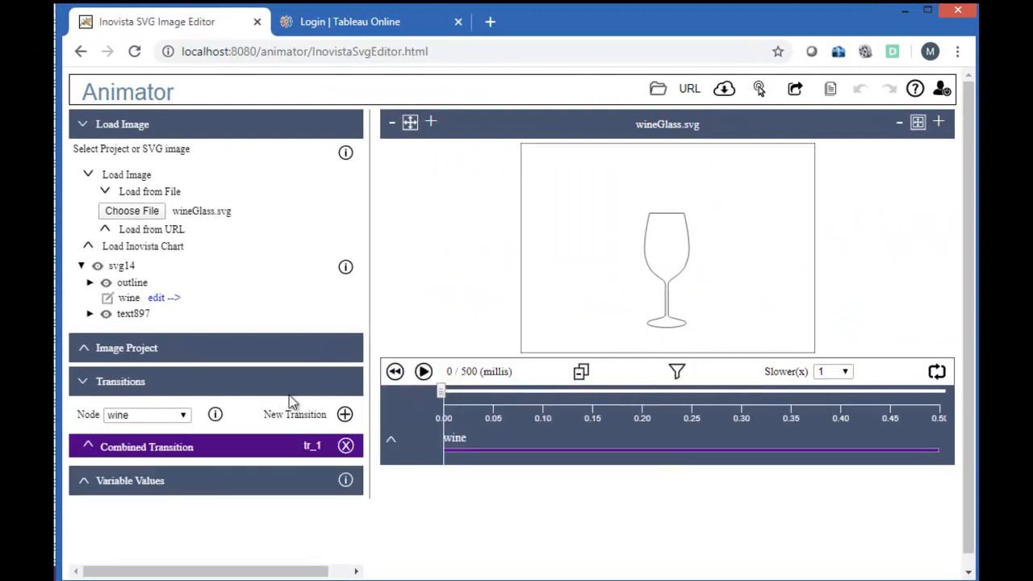
pyautogui.click(270, 446)
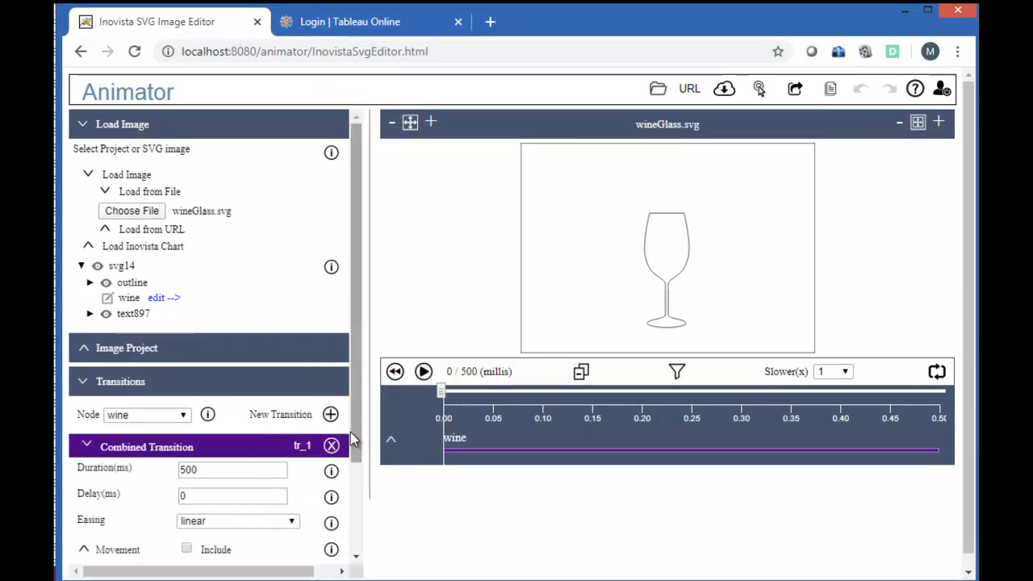
pyautogui.scroll(-3, 352, 443)
pyautogui.click(231, 349)
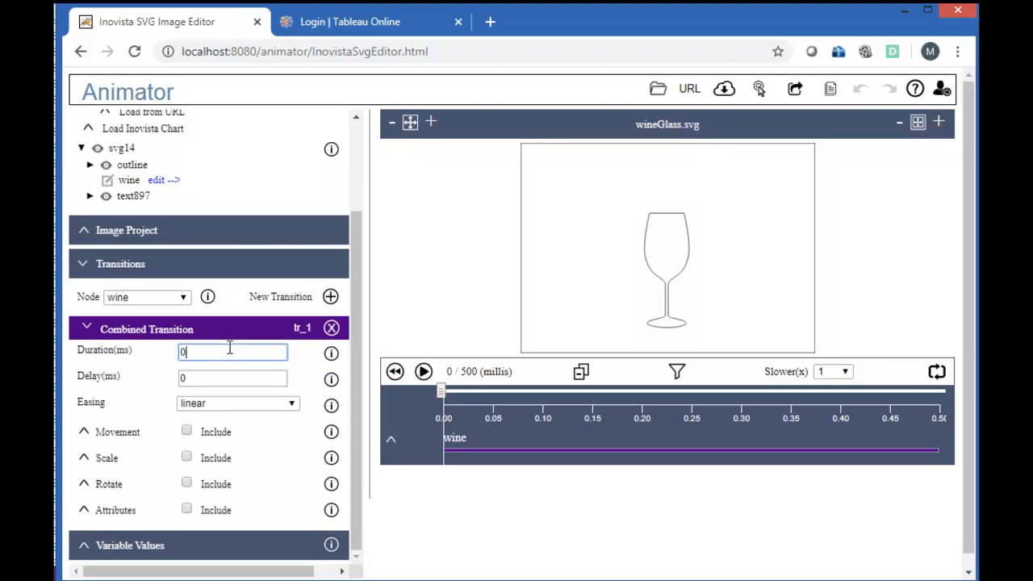
pyautogui.press('Tab')
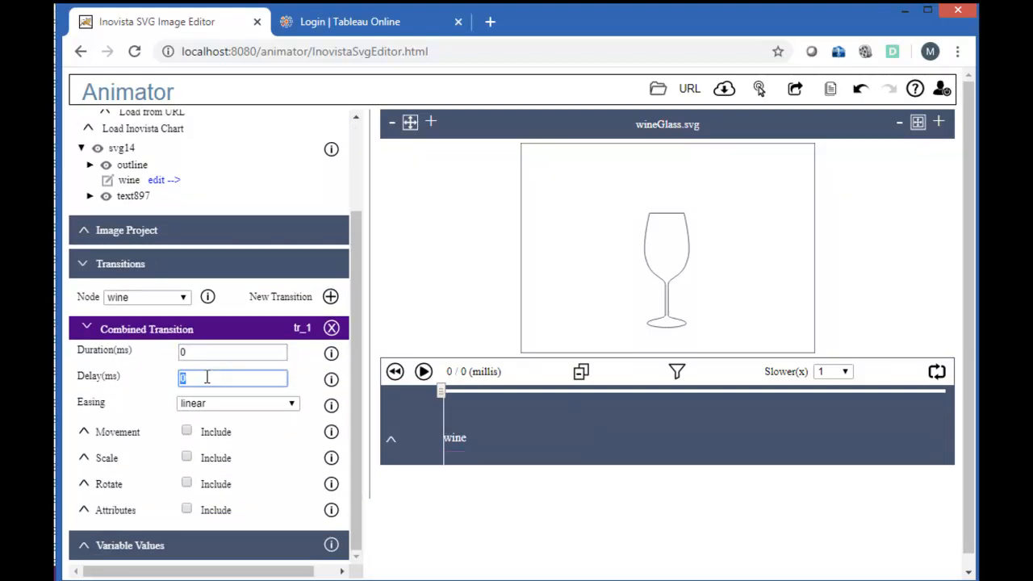
pyautogui.write('1000')
# Step: Set the combined transition's opacity attribute to 1 and play the animation from the start
pyautogui.click(121, 510)
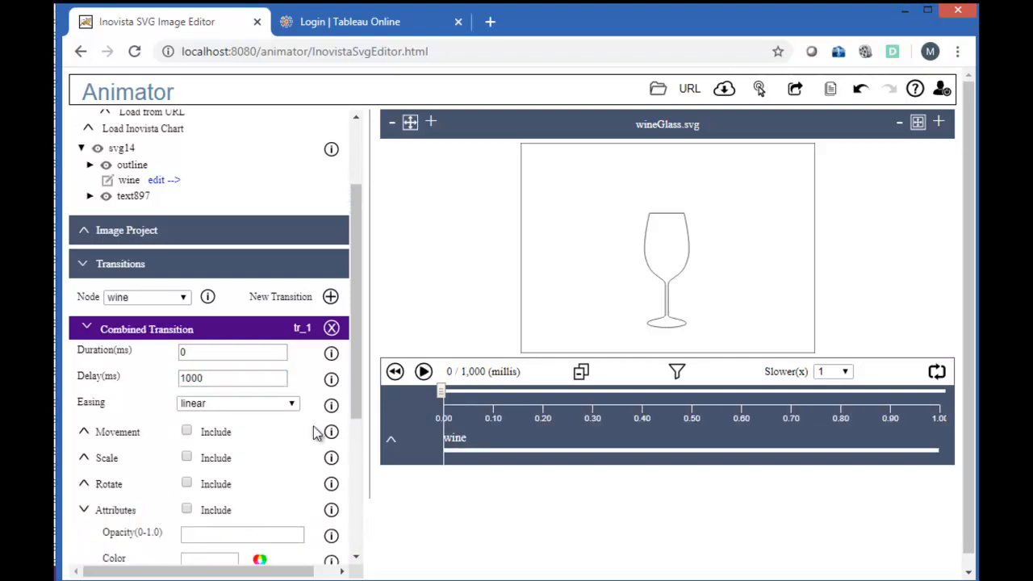
pyautogui.moveTo(356, 382); pyautogui.dragTo(370, 553)
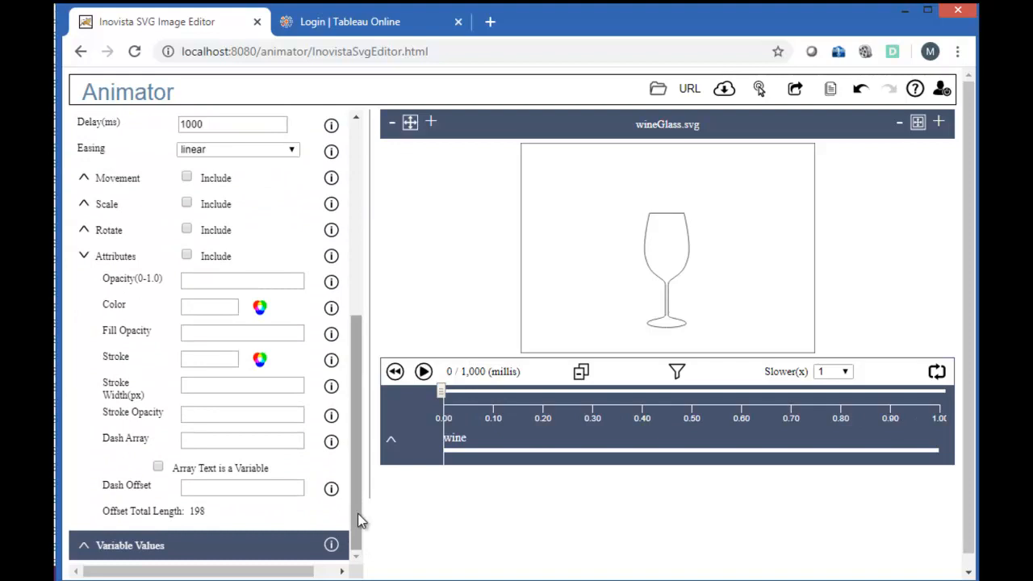
pyautogui.click(194, 283)
pyautogui.write('1')
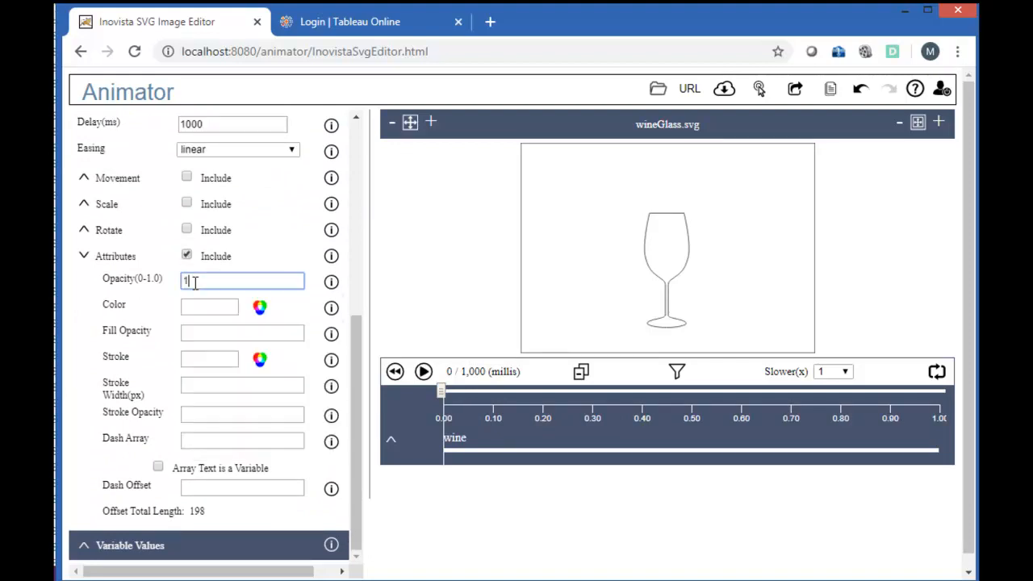
pyautogui.click(400, 368)
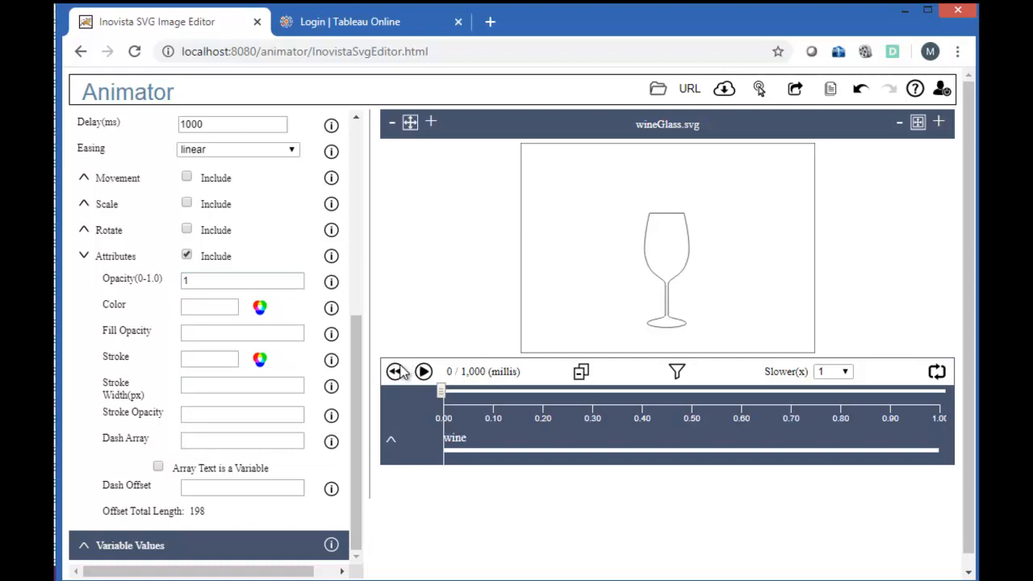
pyautogui.click(424, 371)
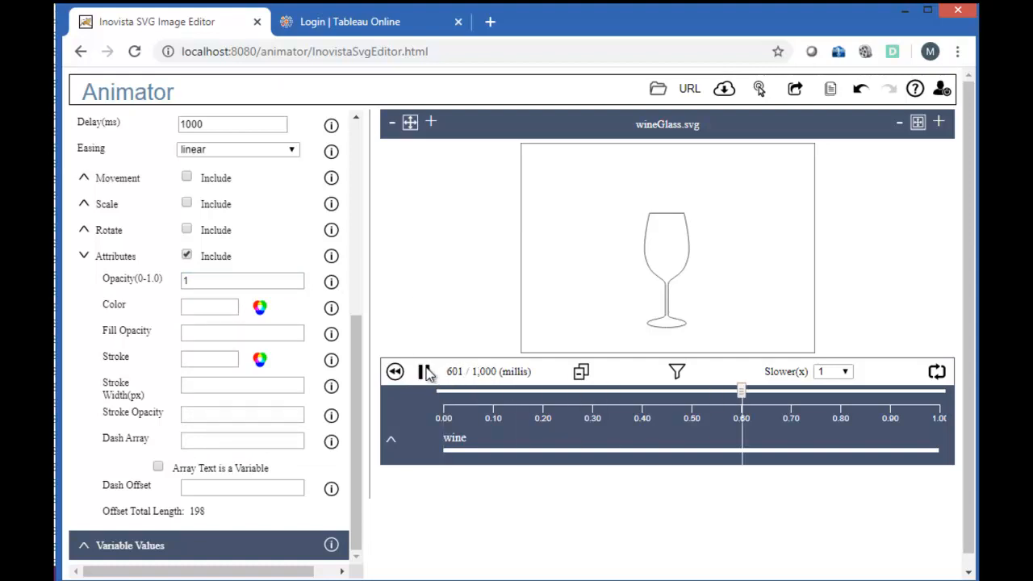
# Step: Collapse the combined transition, add a Clip transition to the wine node and expand its settings
pyautogui.moveTo(356, 351); pyautogui.dragTo(343, 257)
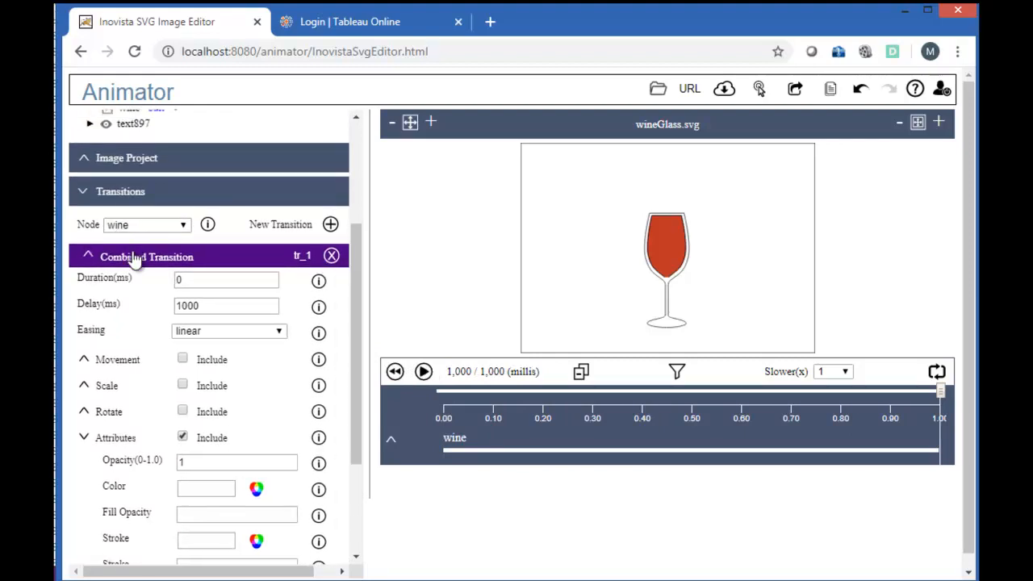
pyautogui.click(137, 259)
pyautogui.click(344, 415)
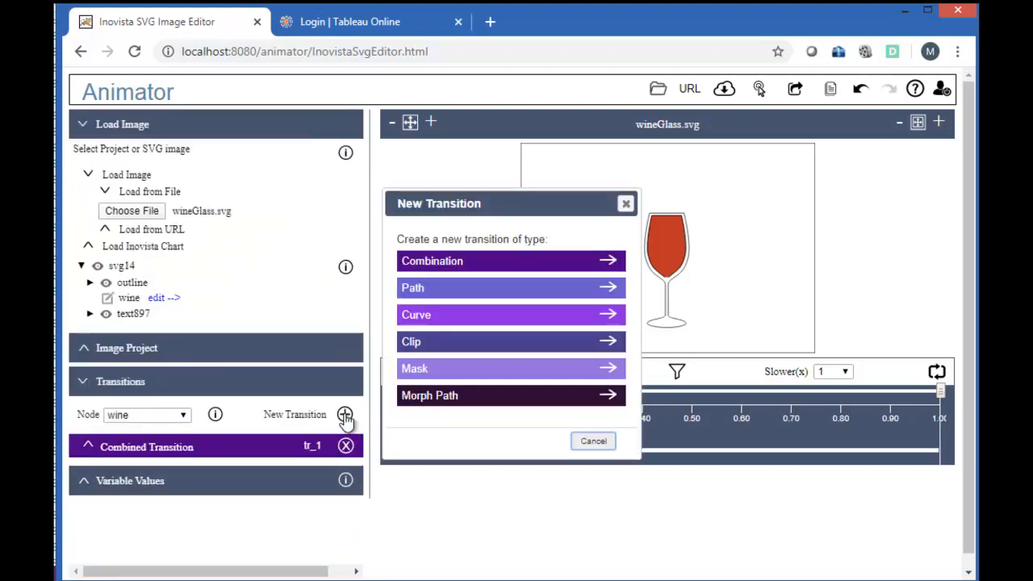
pyautogui.click(411, 342)
pyautogui.click(129, 476)
pyautogui.scroll(-2, 352, 468)
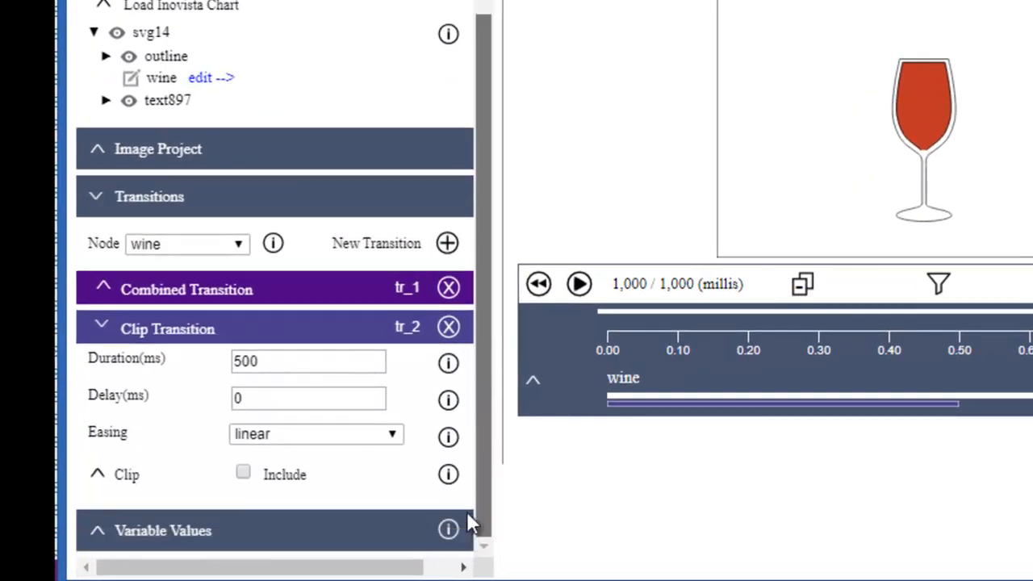
# Step: Set both the duration and the delay of the clip transition to 1000 ms
pyautogui.click(292, 365)
pyautogui.doubleClick(292, 362)
pyautogui.write('1000')
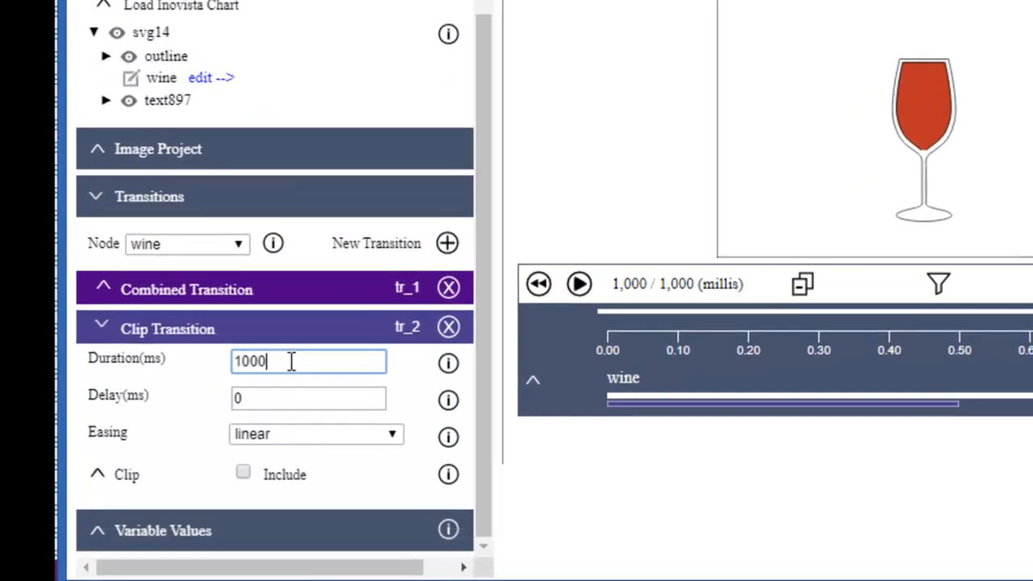
pyautogui.click(266, 397)
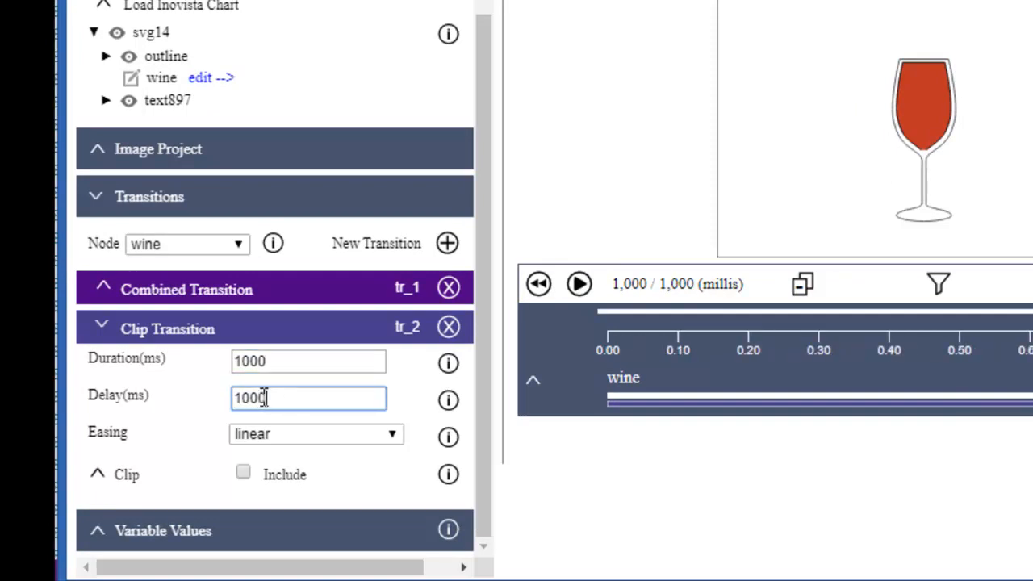
pyautogui.click(532, 384)
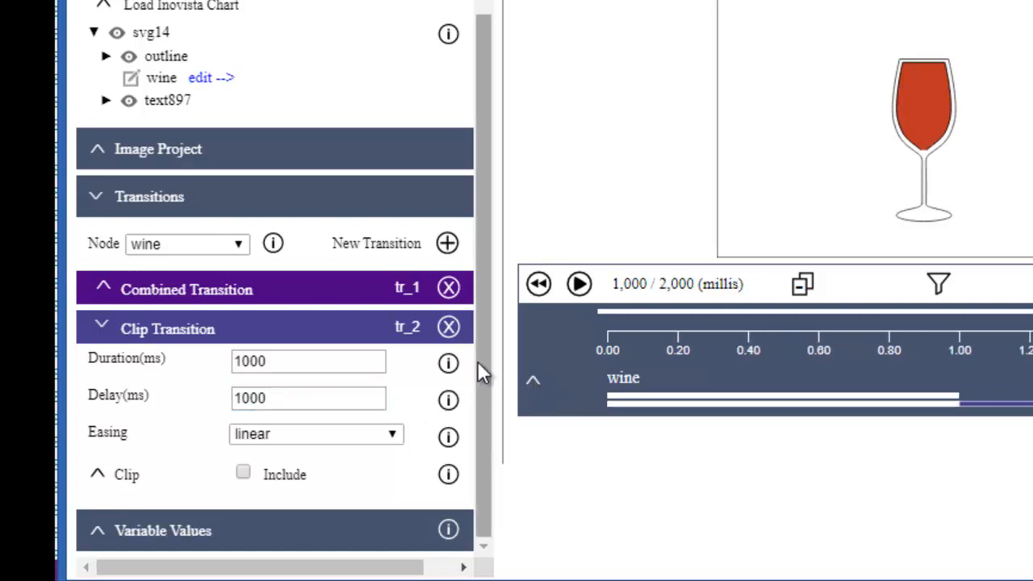
# Step: Include the clip in the transition at 77 % with direction up, and play the animation
pyautogui.click(243, 472)
pyautogui.click(129, 477)
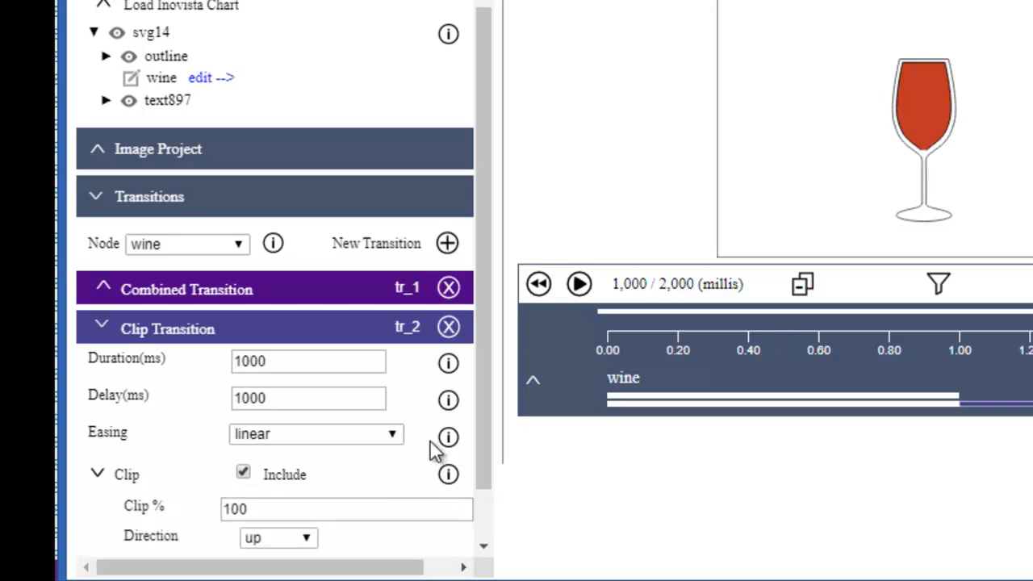
pyautogui.scroll(-1, 483, 400)
pyautogui.scroll(-2, 482, 401)
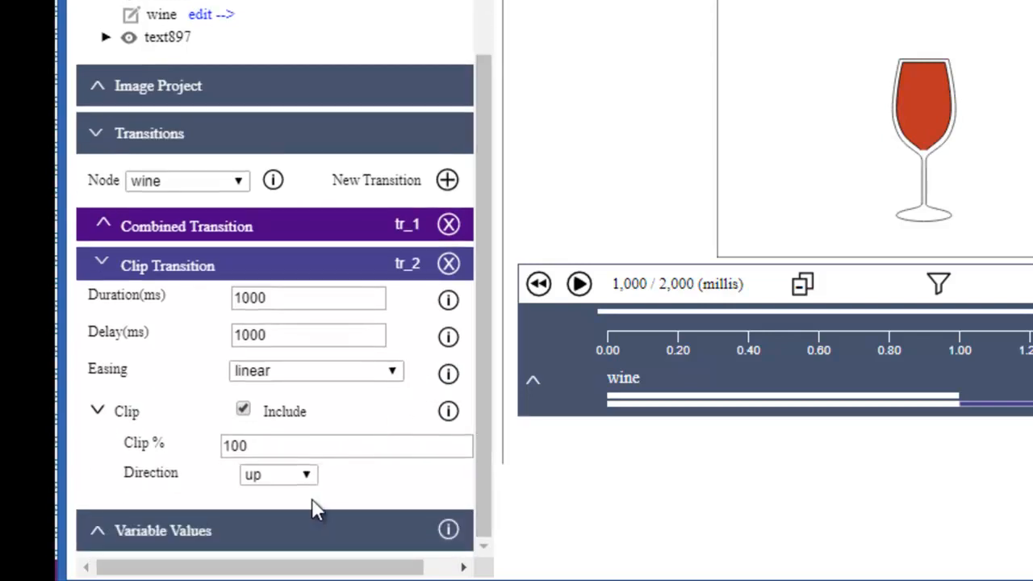
pyautogui.doubleClick(287, 444)
pyautogui.write('77')
pyautogui.click(295, 478)
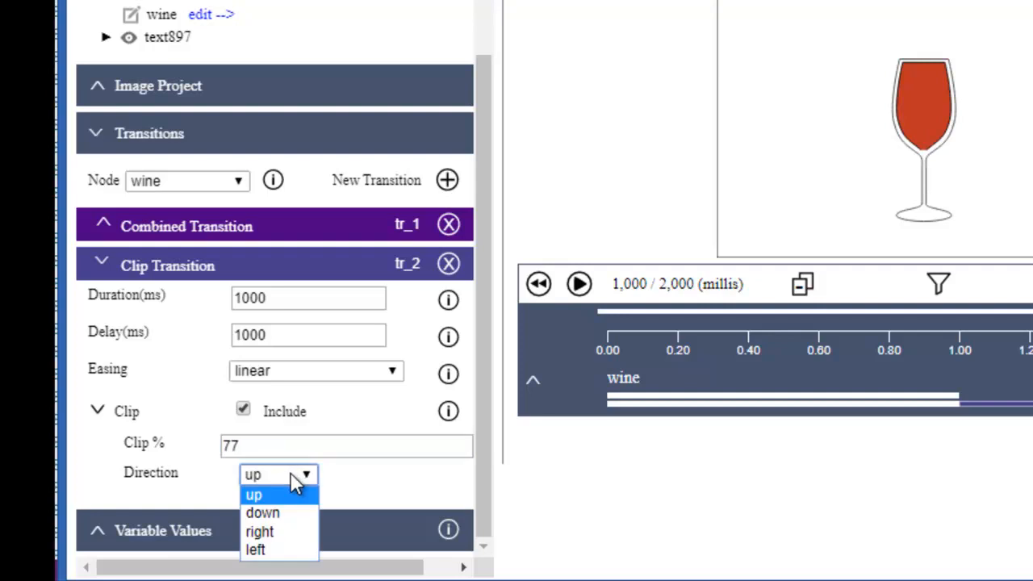
pyautogui.click(278, 476)
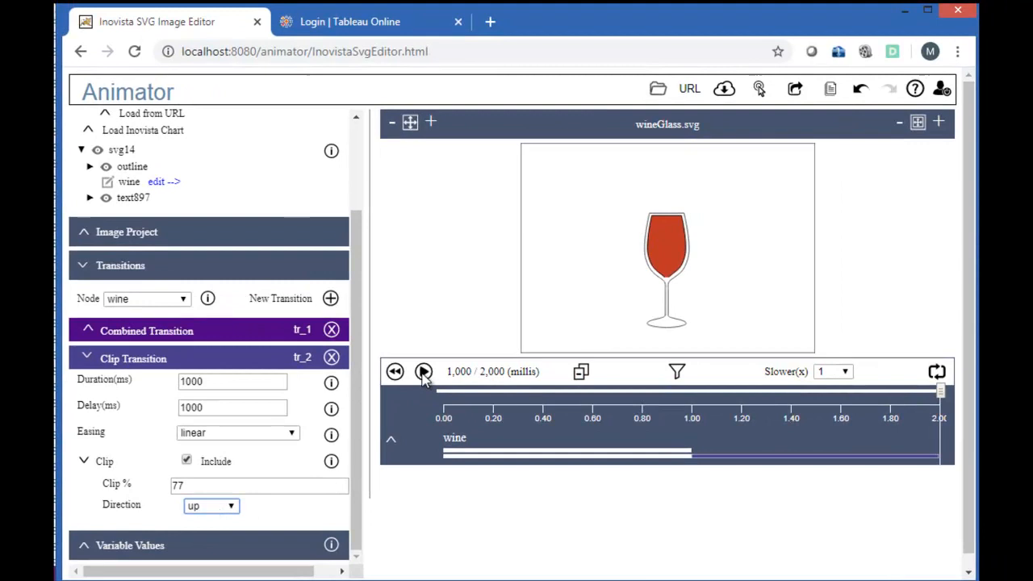
pyautogui.click(423, 372)
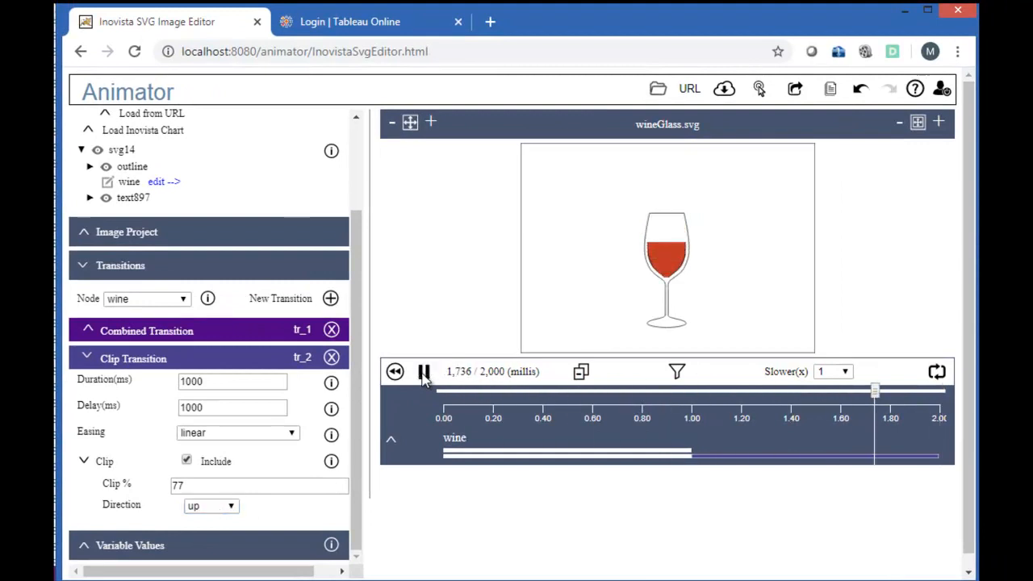
# Step: Change the clip transition's easing to bounceOut
pyautogui.click(259, 438)
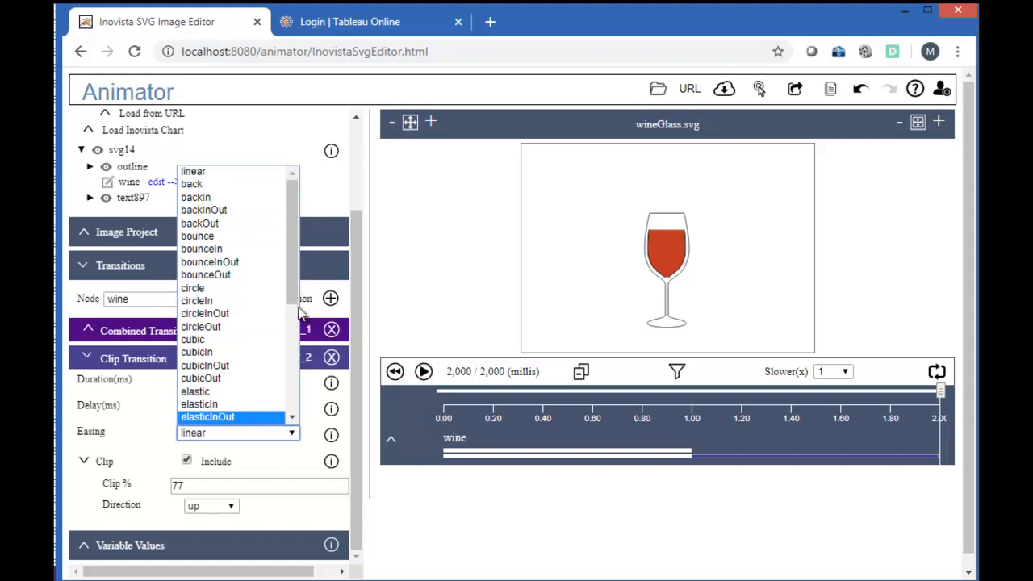
pyautogui.moveTo(295, 295)
pyautogui.mouseDown()
pyautogui.moveTo(293, 396)
pyautogui.moveTo(296, 295)
pyautogui.mouseUp()
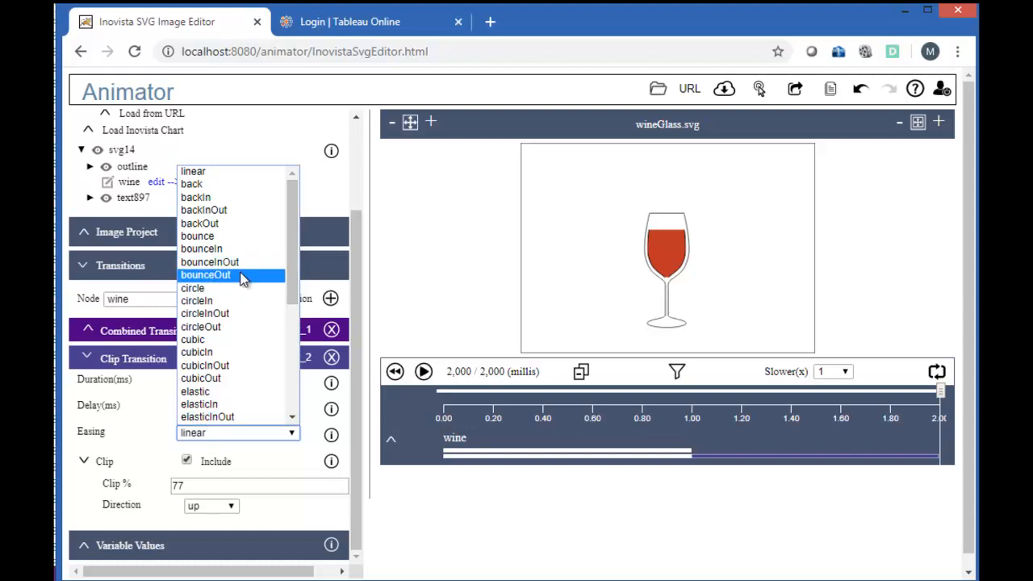
pyautogui.click(243, 279)
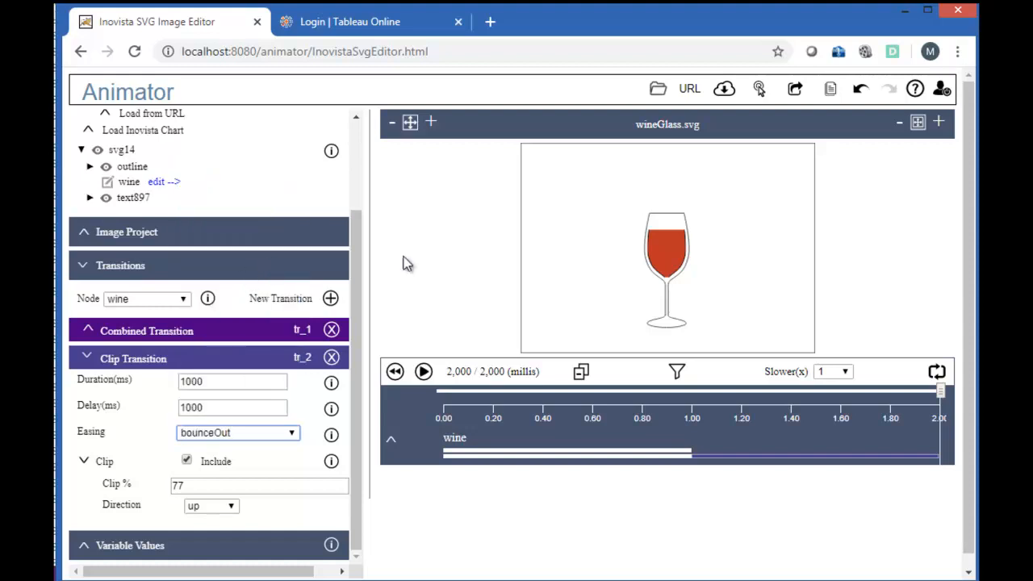
# Step: Rewind the animation and play it again to preview the wine's bounce effect
pyautogui.click(395, 373)
pyautogui.click(423, 373)
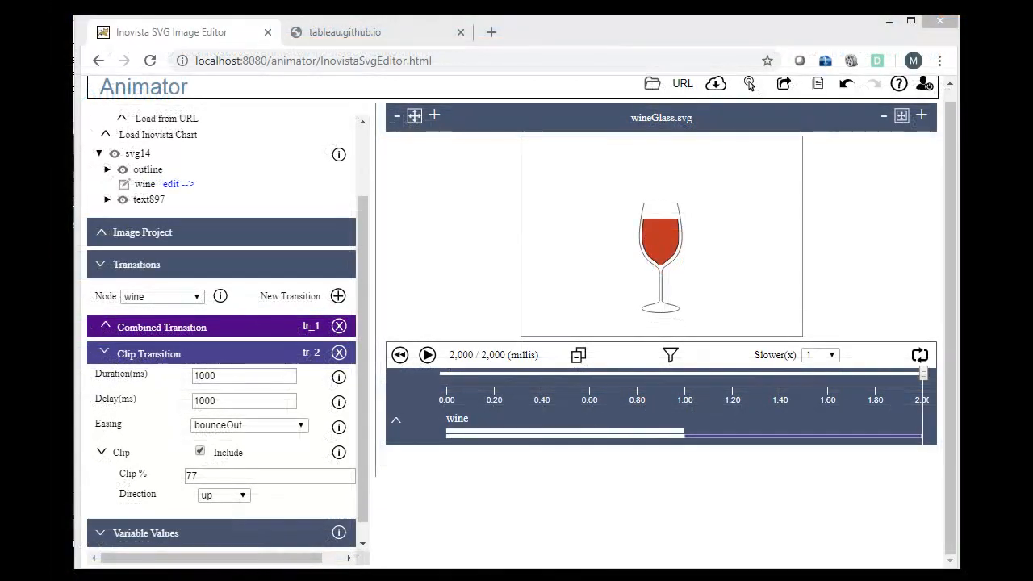
pyautogui.click(686, 207)
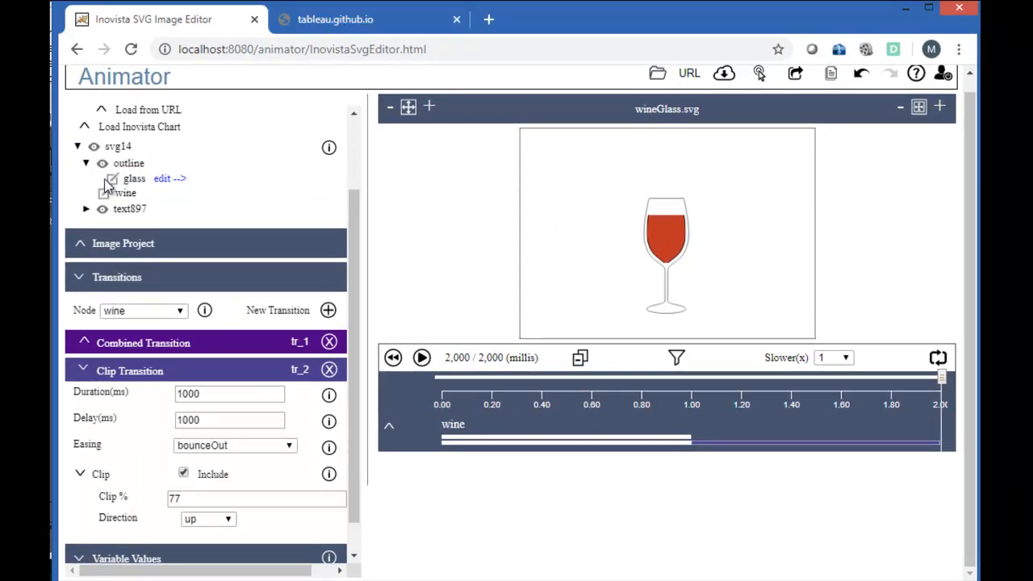
# Step: Open the glass node's properties and apply a dash array of 401, matching its path length
pyautogui.click(114, 181)
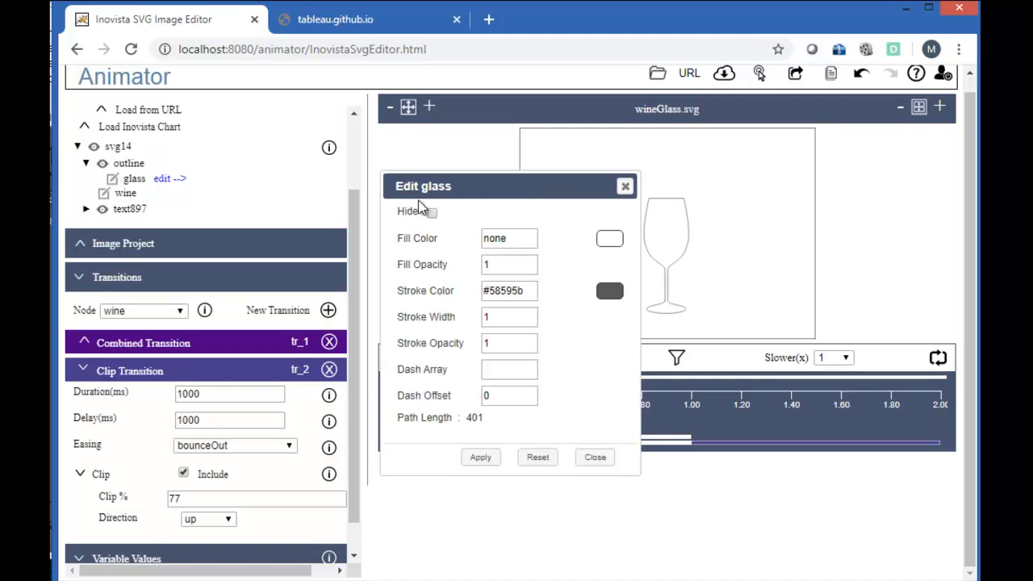
pyautogui.moveTo(472, 192); pyautogui.dragTo(371, 146)
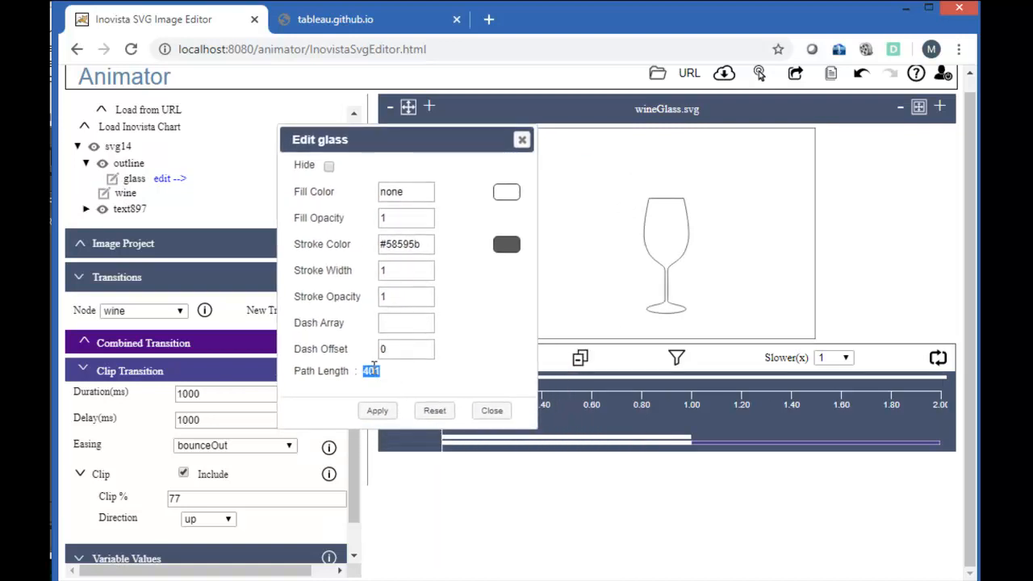
pyautogui.click(404, 326)
pyautogui.write('401')
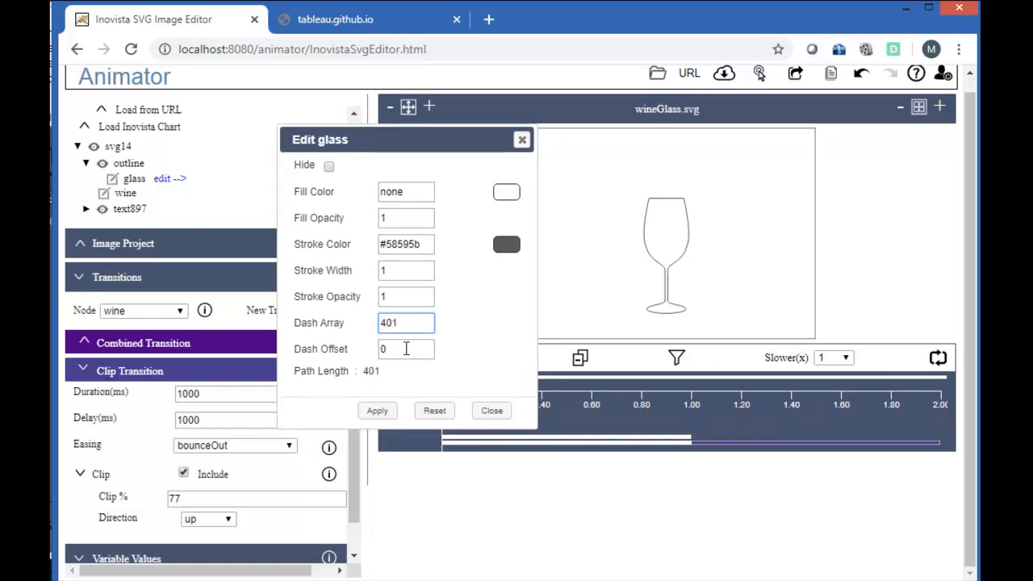
pyautogui.click(377, 411)
# Step: Try a dash offset of 250 on the glass outline and apply it
pyautogui.doubleClick(413, 352)
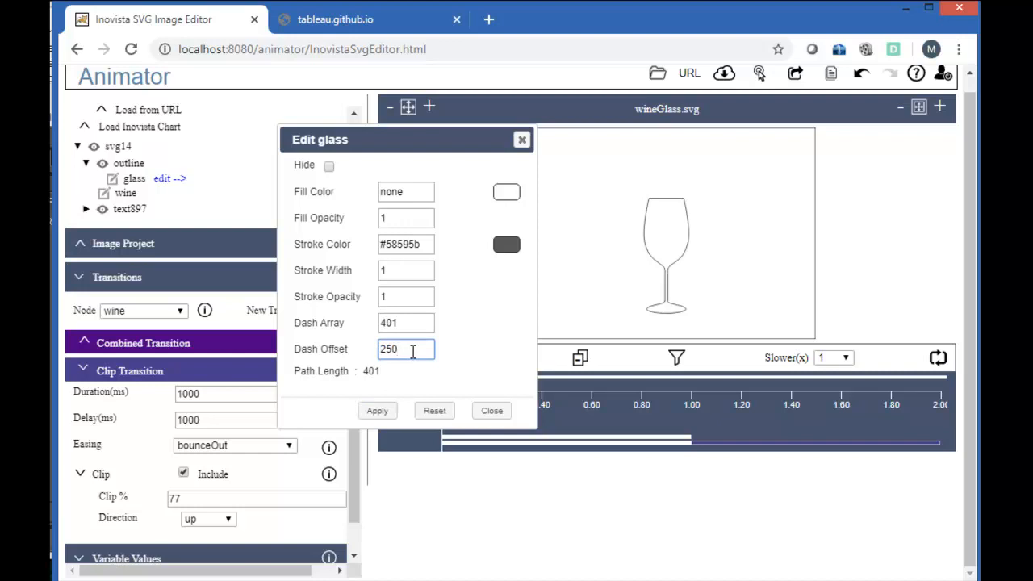
pyautogui.write('250')
pyautogui.click(374, 413)
# Step: Set the glass outline's dash offset to 401, apply it and close the glass properties
pyautogui.doubleClick(407, 350)
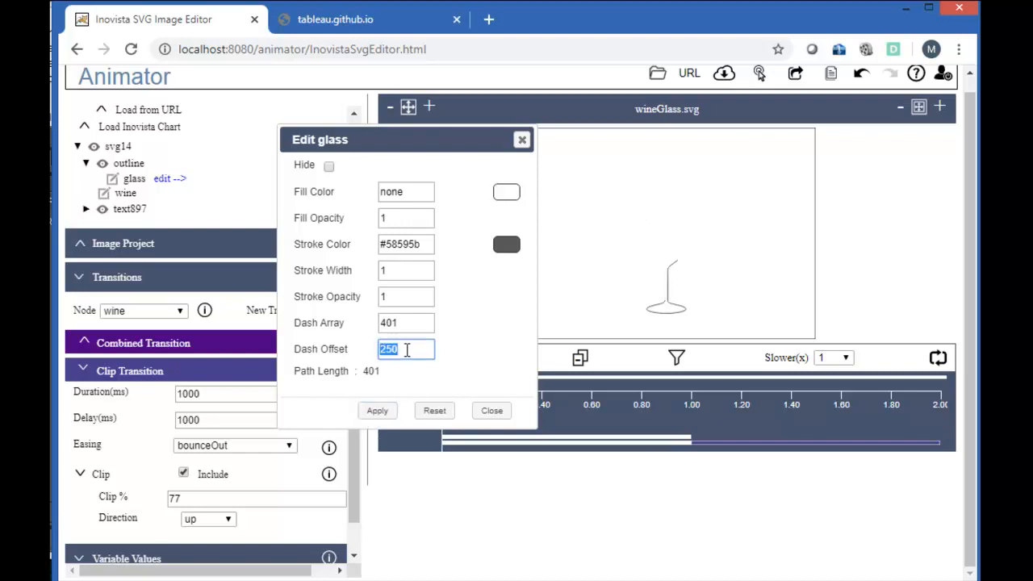
pyautogui.write('401')
pyautogui.click(376, 412)
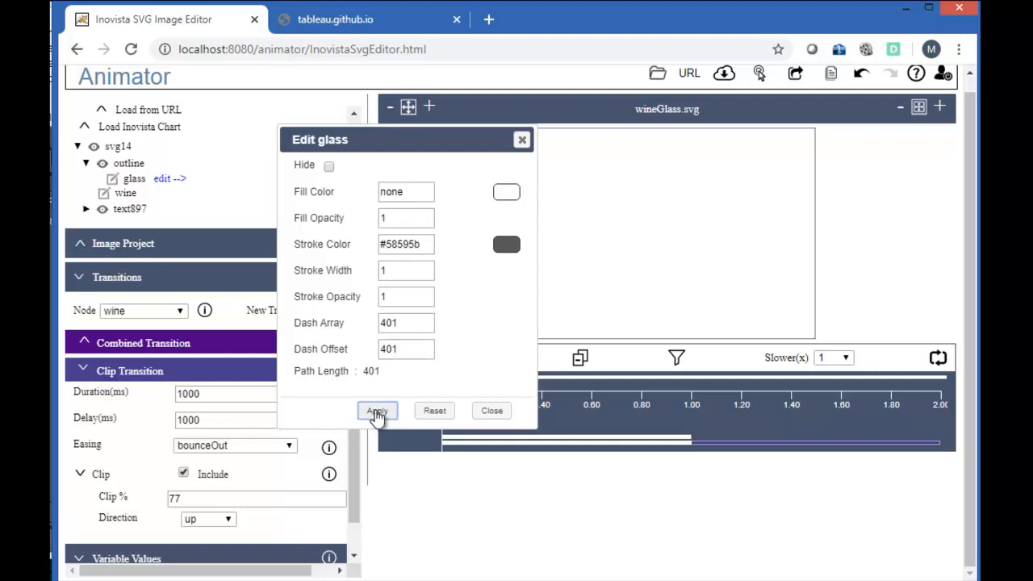
pyautogui.click(491, 411)
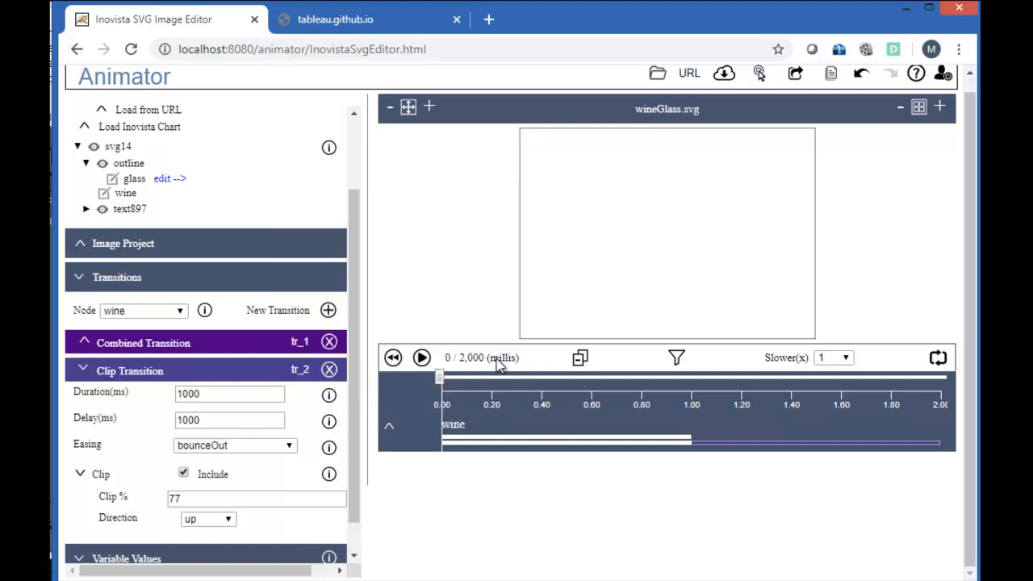
# Step: Add a Combination transition to the glass node and expand its settings
pyautogui.click(167, 181)
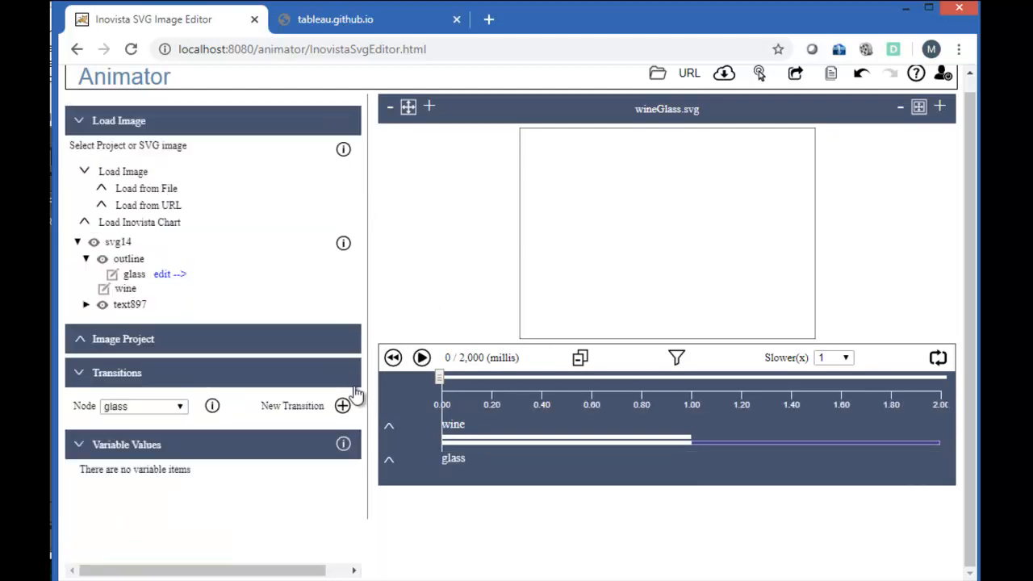
pyautogui.click(343, 408)
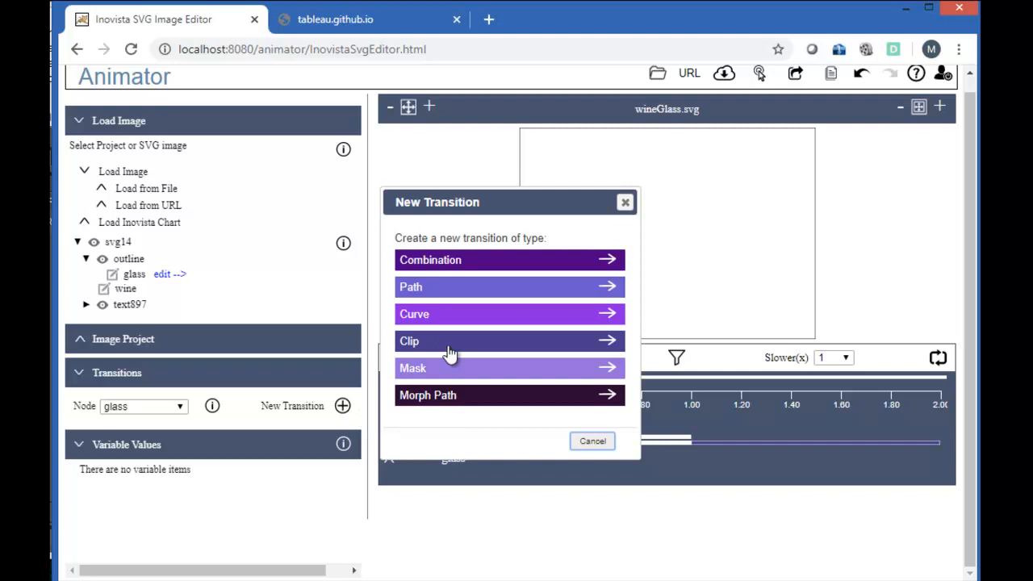
pyautogui.click(432, 263)
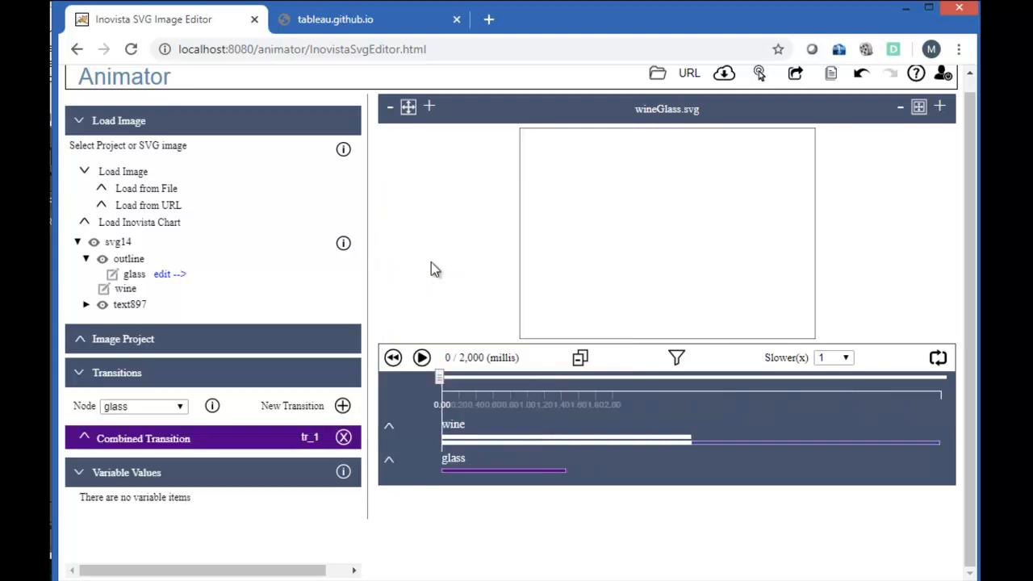
pyautogui.click(233, 445)
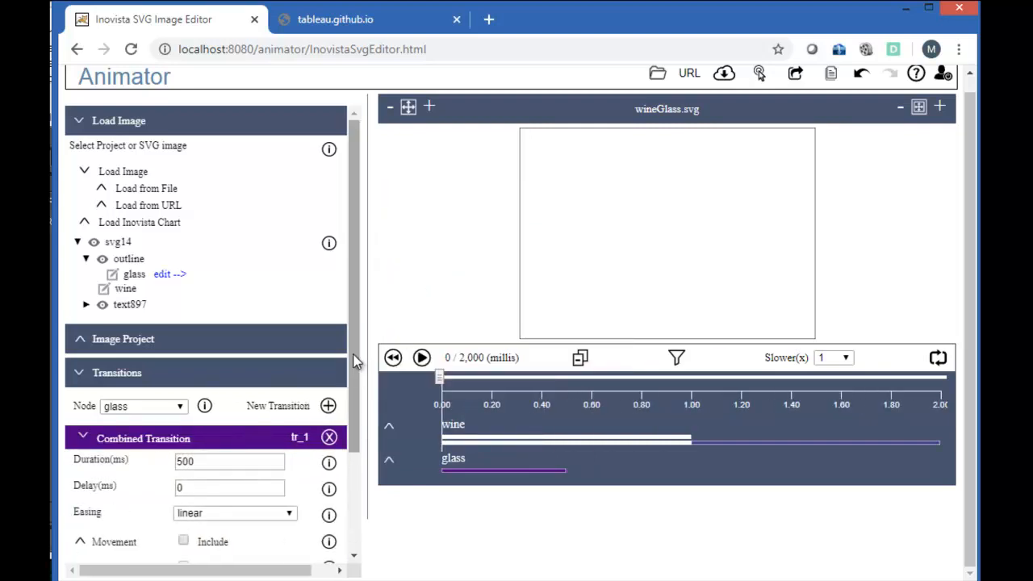
# Step: Include attributes in the glass transition with dash array 401 and dash offset 0, and play the animation
pyautogui.moveTo(355, 363); pyautogui.dragTo(353, 460)
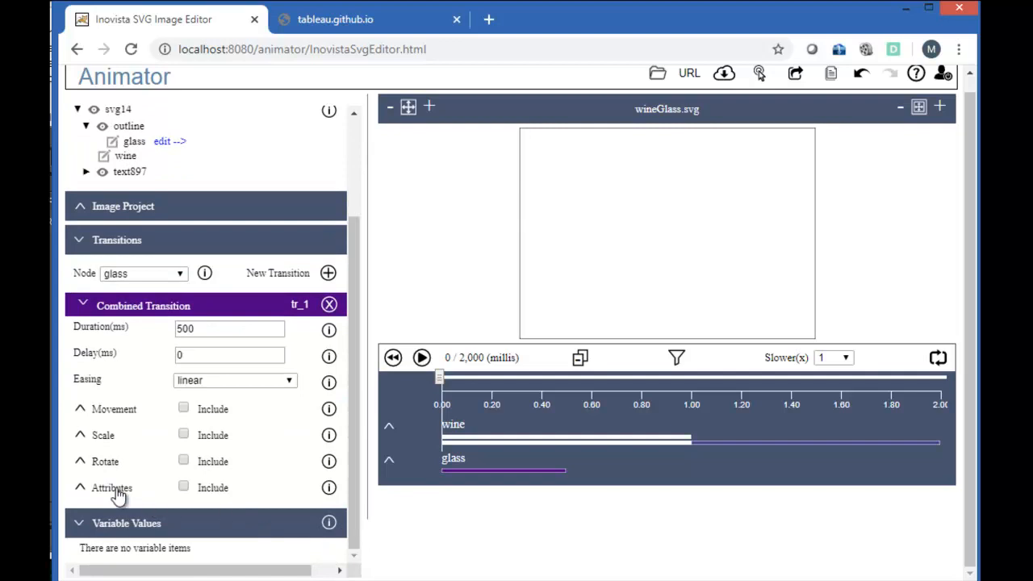
pyautogui.click(112, 487)
pyautogui.moveTo(353, 399); pyautogui.dragTo(346, 546)
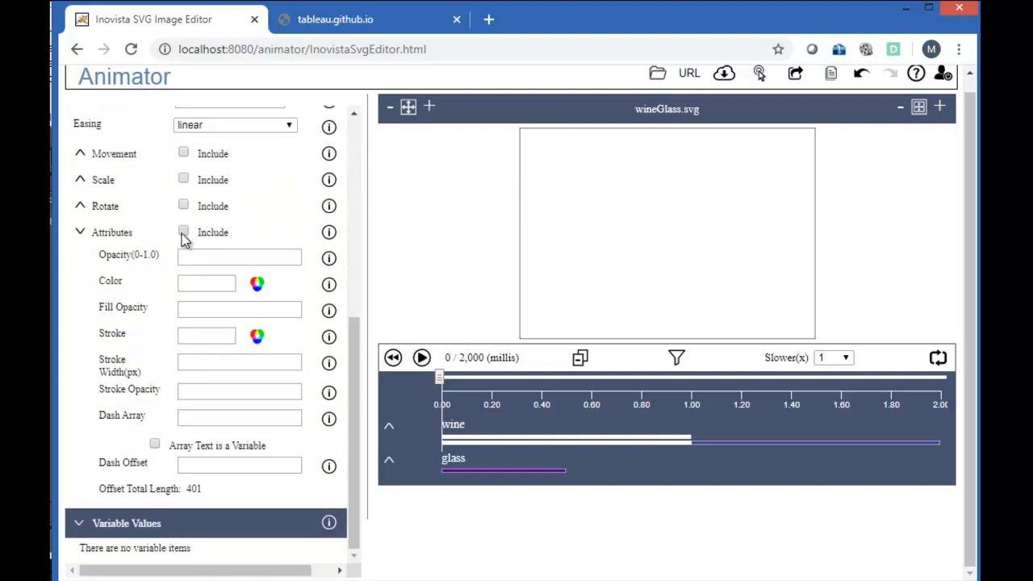
pyautogui.click(200, 414)
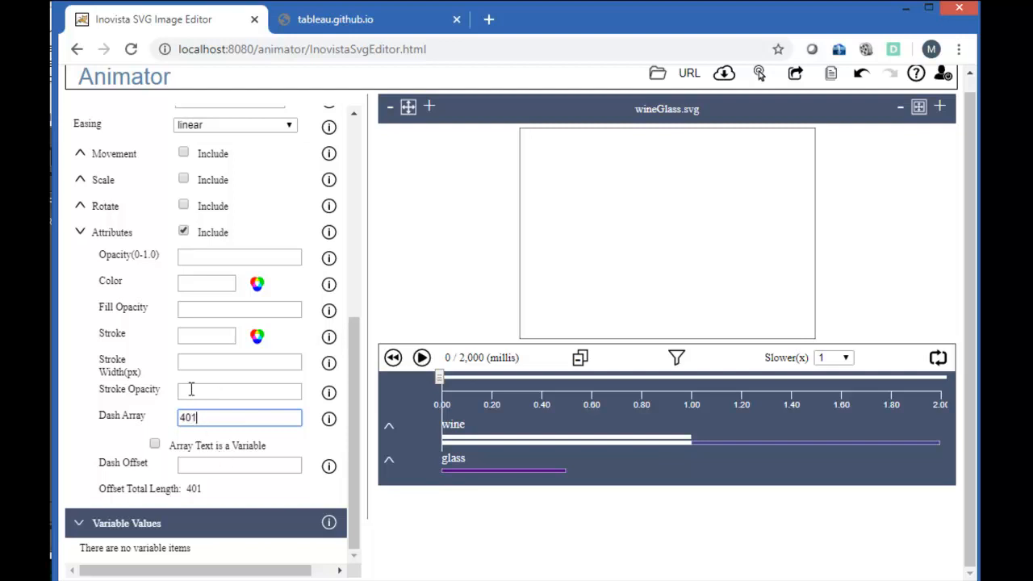
pyautogui.click(203, 459)
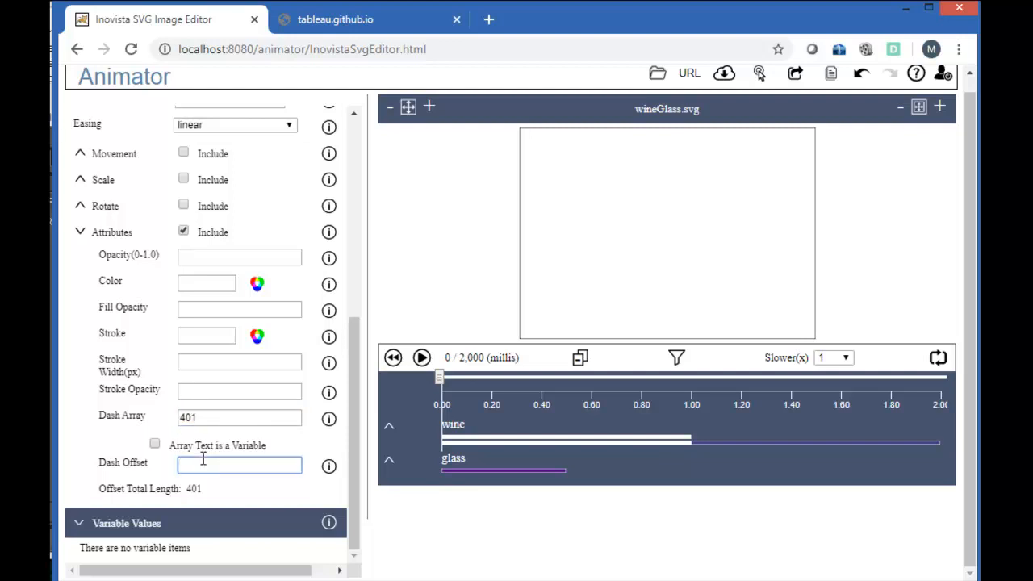
pyautogui.click(420, 363)
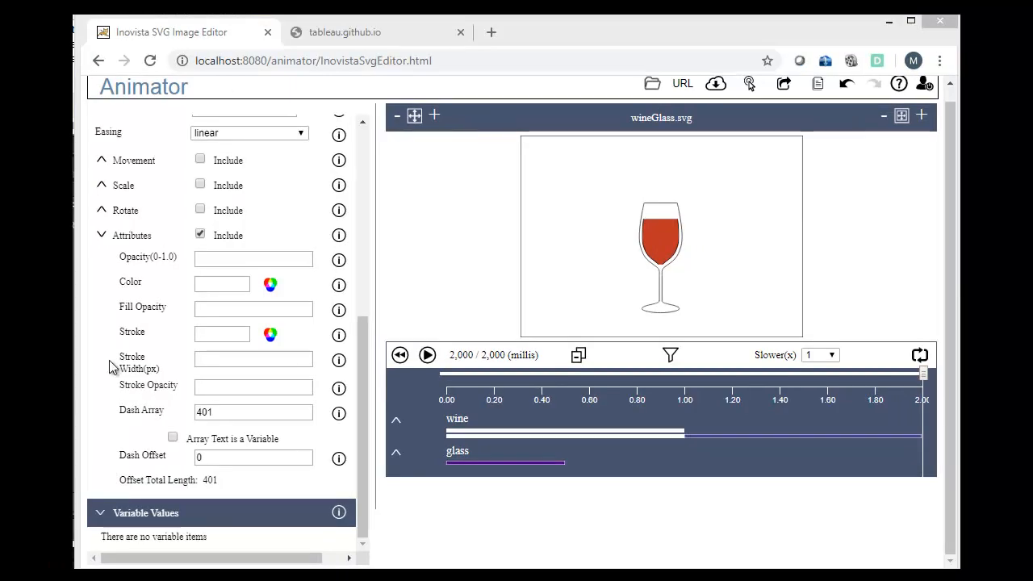
# Step: Add a Combination transition to the value_text node under text897 and expand its settings
pyautogui.moveTo(365, 378); pyautogui.dragTo(390, 150)
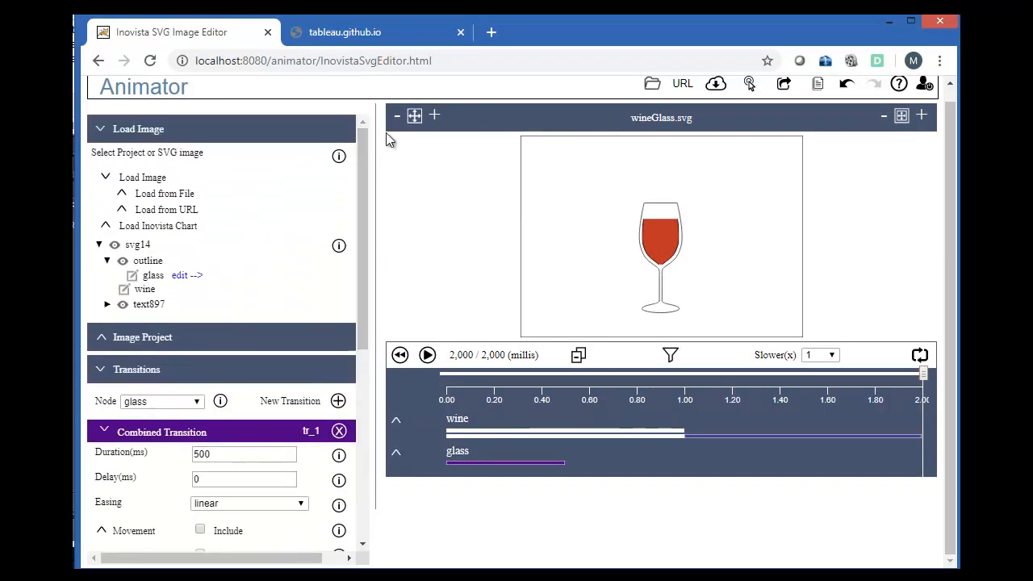
pyautogui.click(107, 305)
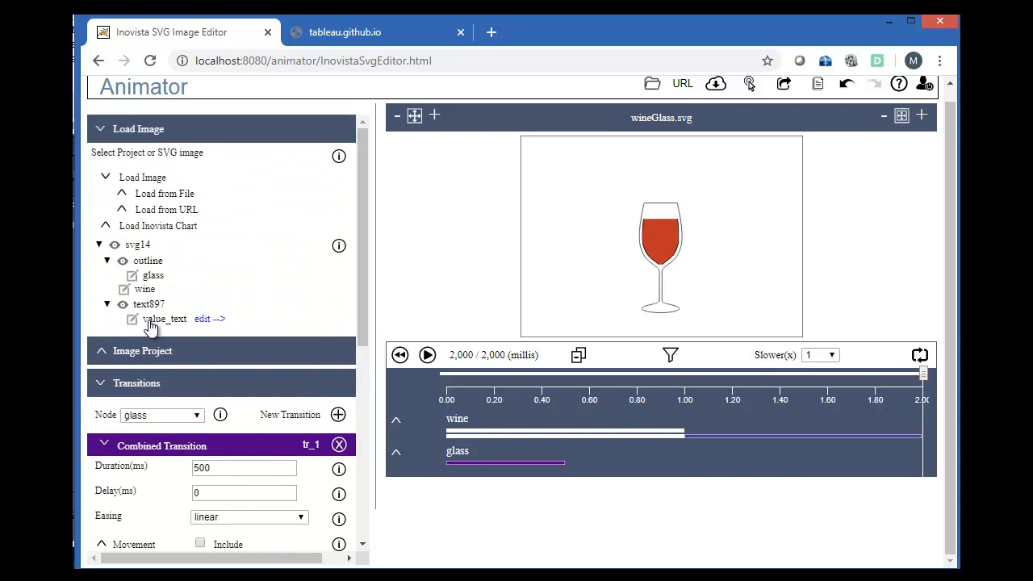
pyautogui.click(213, 321)
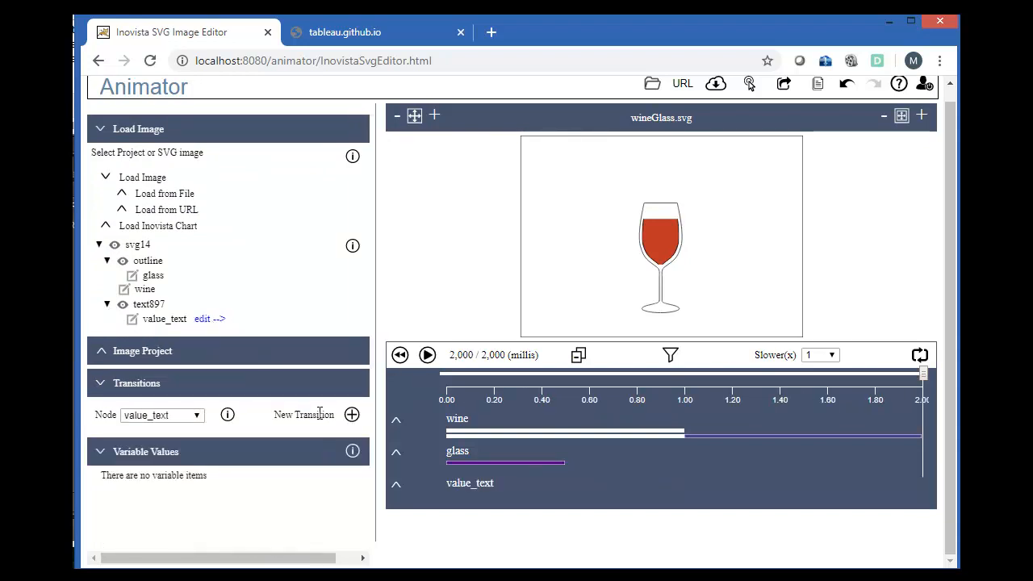
pyautogui.click(352, 414)
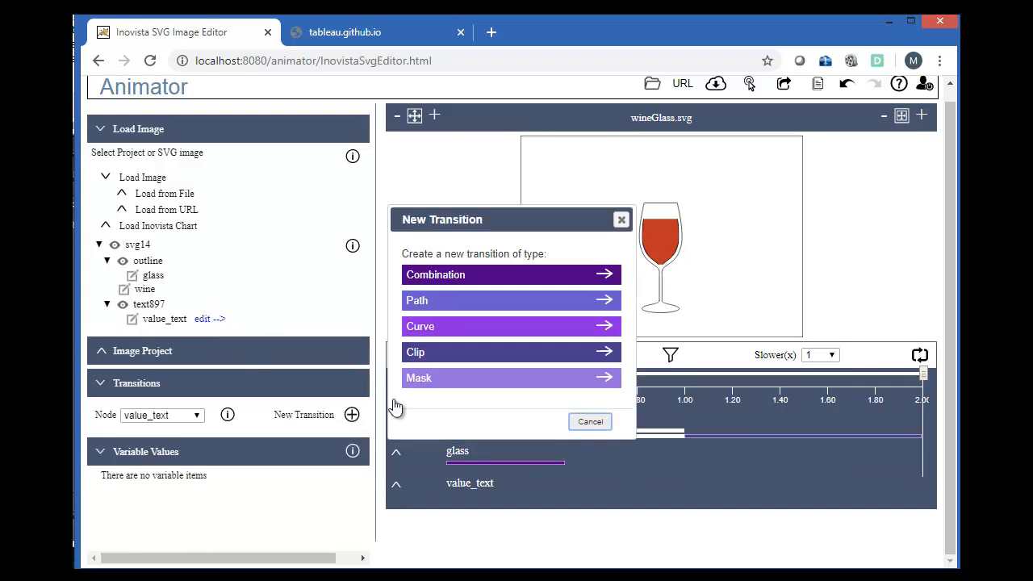
pyautogui.click(430, 278)
pyautogui.click(244, 456)
# Step: Expand the attributes of the value_text transition and set its duration to 1000 ms and its delay to 2000 ms
pyautogui.scroll(-2, 244, 456)
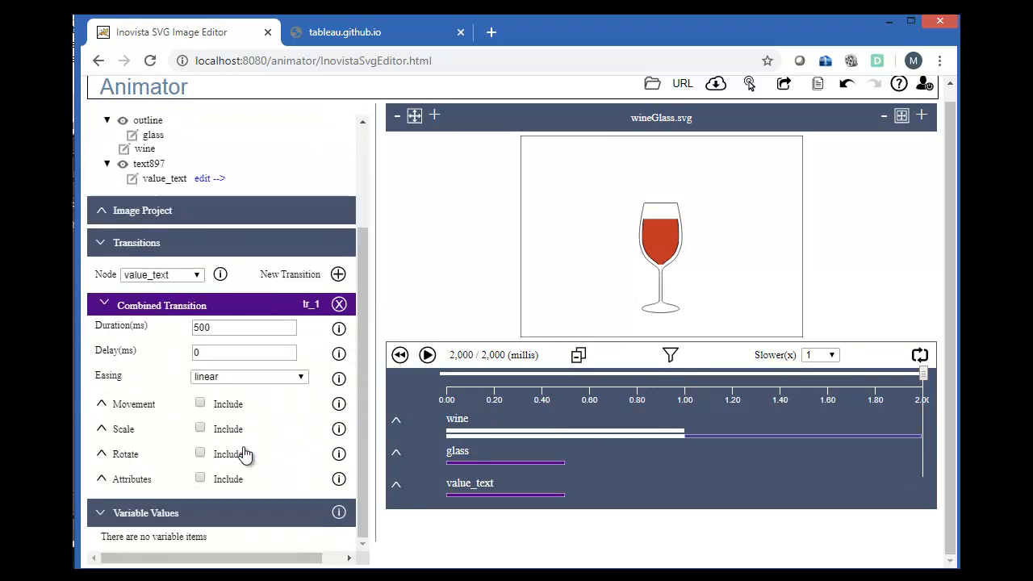
pyautogui.click(121, 480)
pyautogui.doubleClick(232, 324)
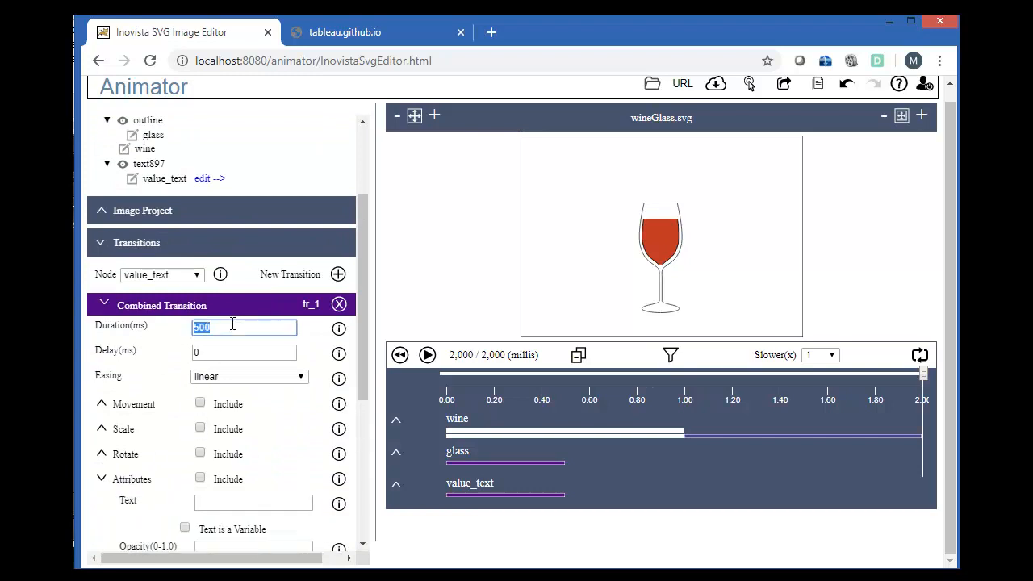
pyautogui.write('1000')
pyautogui.doubleClick(213, 352)
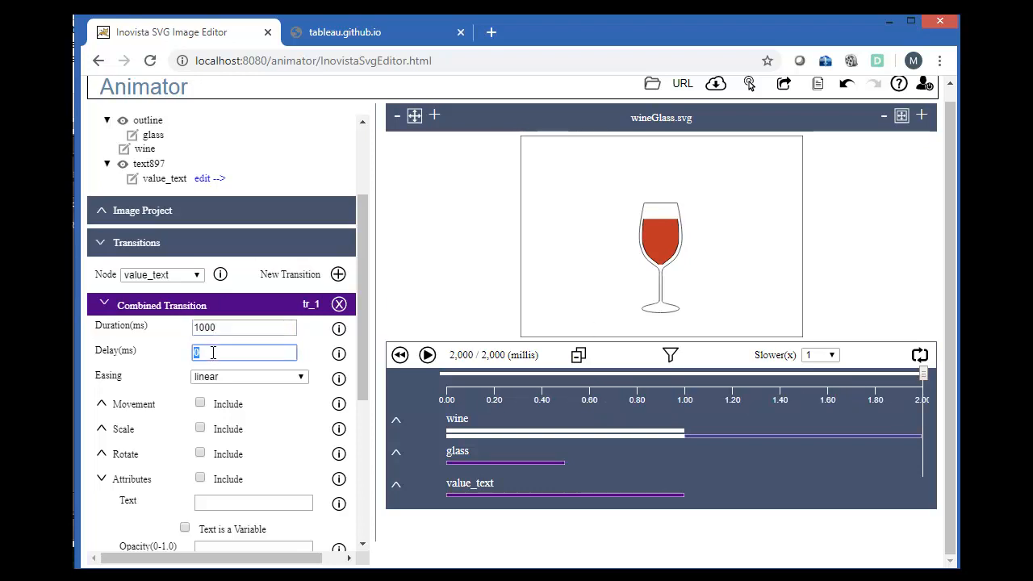
pyautogui.write('2000')
# Step: Include attributes in the value_text transition with the text "7.2 ltrs" and opacity 1, and play the animation
pyautogui.click(201, 477)
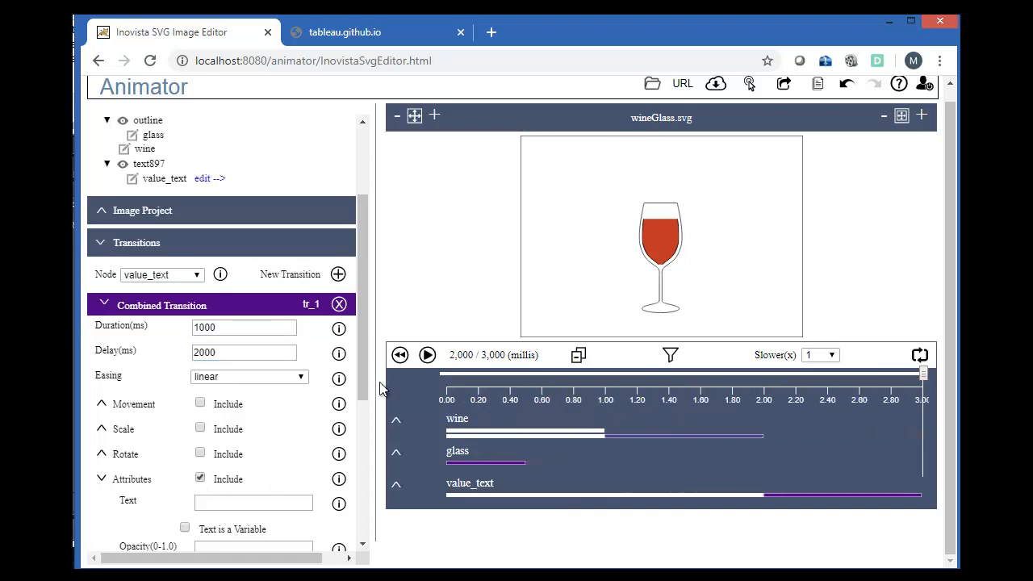
pyautogui.scroll(-3, 359, 372)
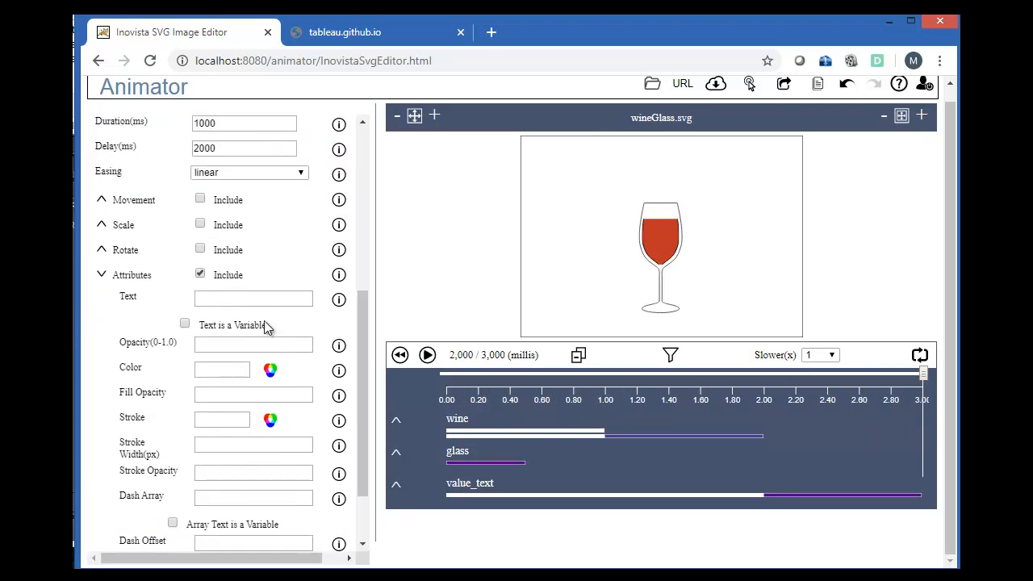
pyautogui.click(250, 298)
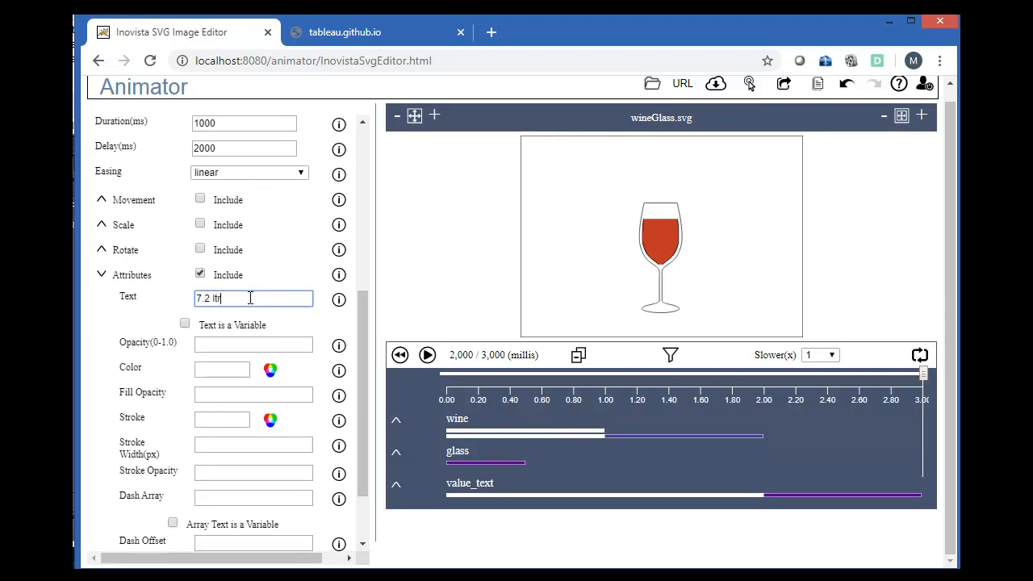
pyautogui.click(196, 284)
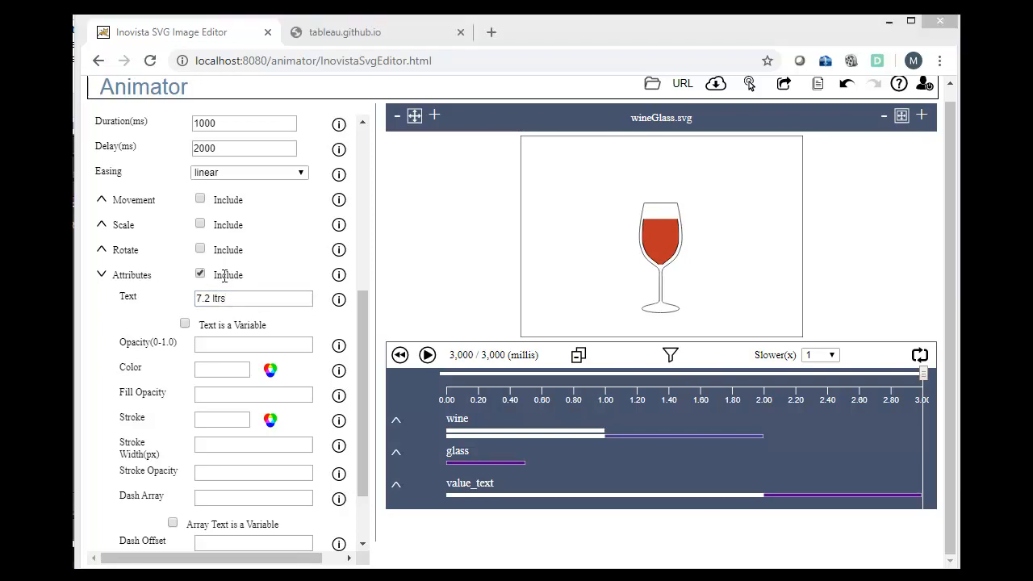
pyautogui.click(221, 341)
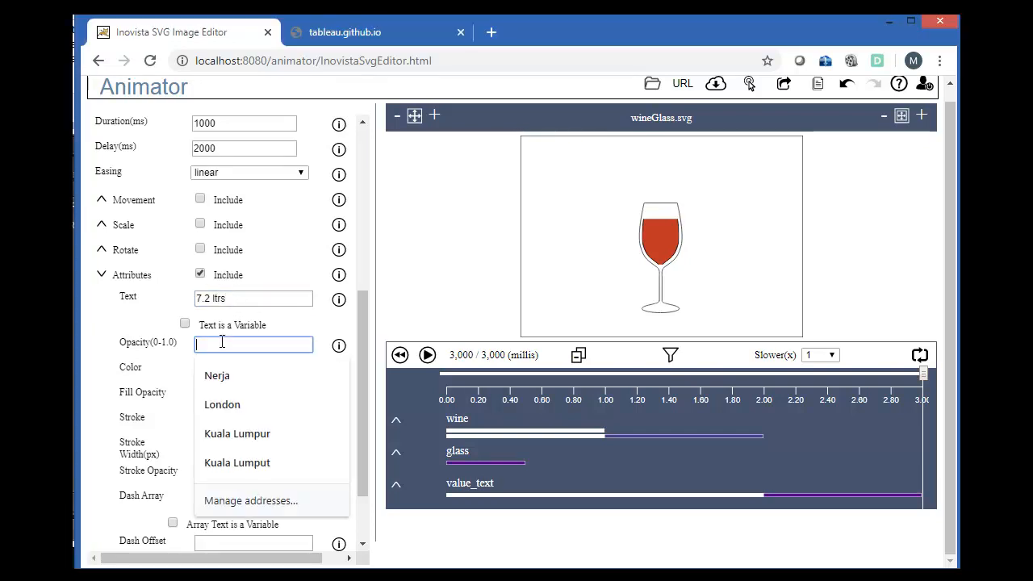
pyautogui.write('1')
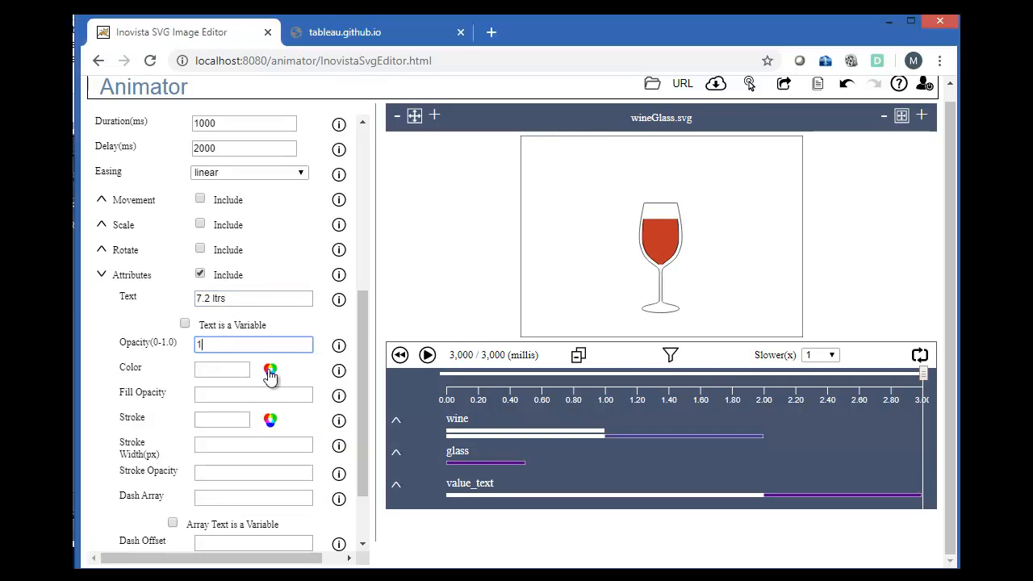
pyautogui.click(428, 356)
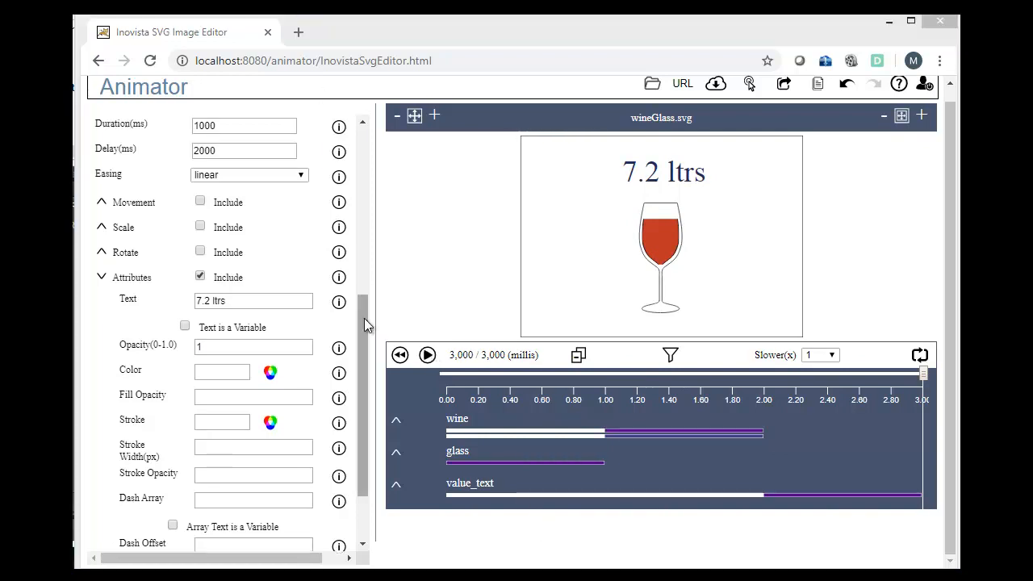
# Step: Switch the transitions to the wine node and expand the Clip settings of its clip transition
pyautogui.moveTo(364, 318); pyautogui.dragTo(364, 231)
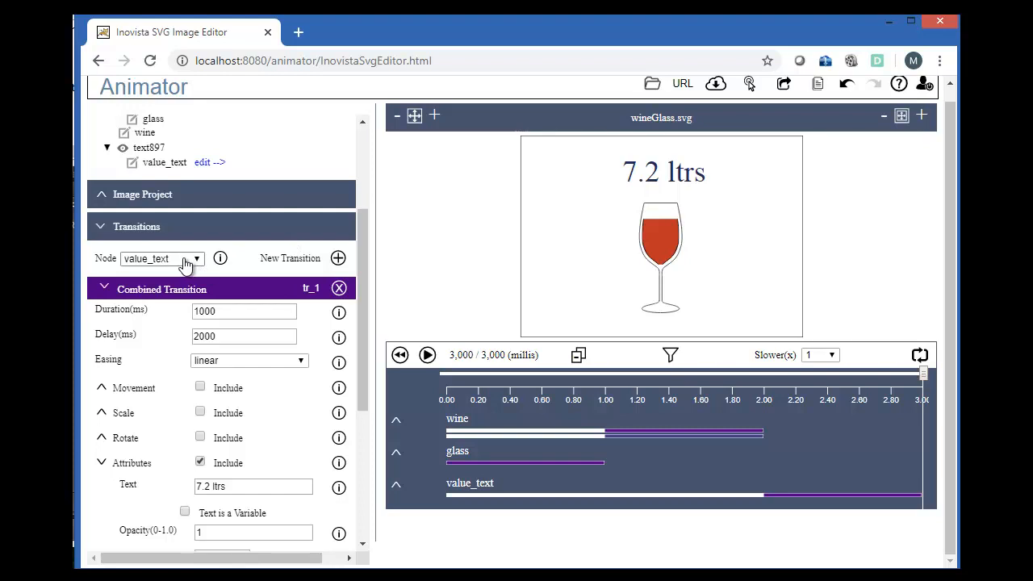
pyautogui.click(186, 259)
pyautogui.click(186, 260)
pyautogui.click(622, 438)
pyautogui.scroll(-2, 367, 427)
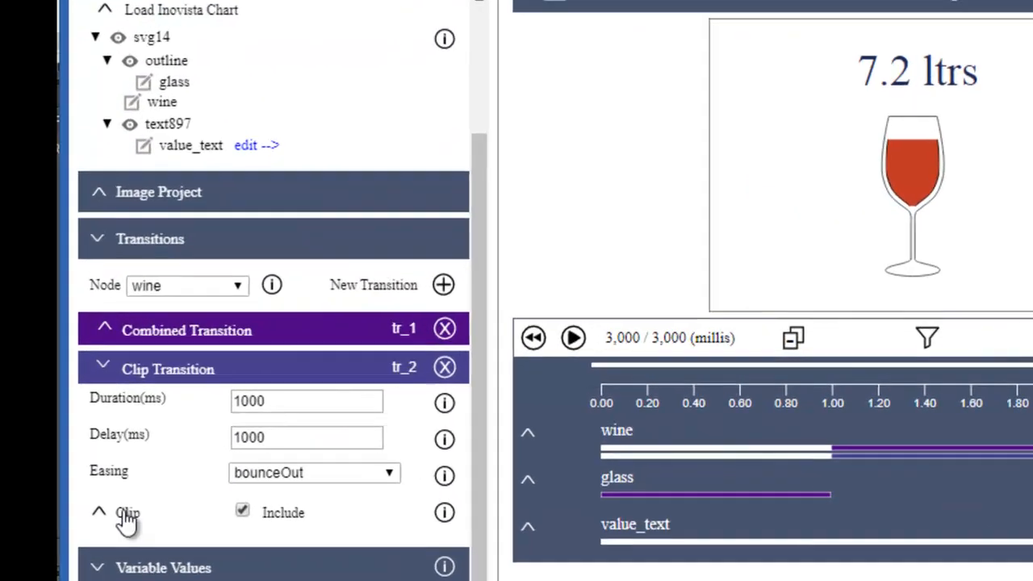
pyautogui.click(125, 521)
pyautogui.scroll(-2, 431, 458)
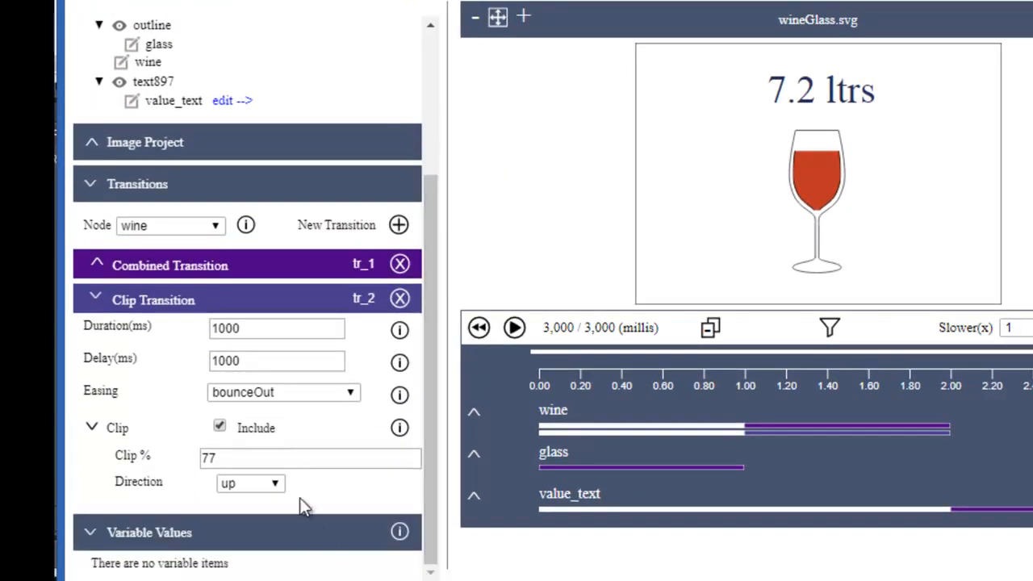
# Step: Set the Clip % of the wine node's clip transition to the variable wineValue
pyautogui.doubleClick(274, 454)
pyautogui.write('win')
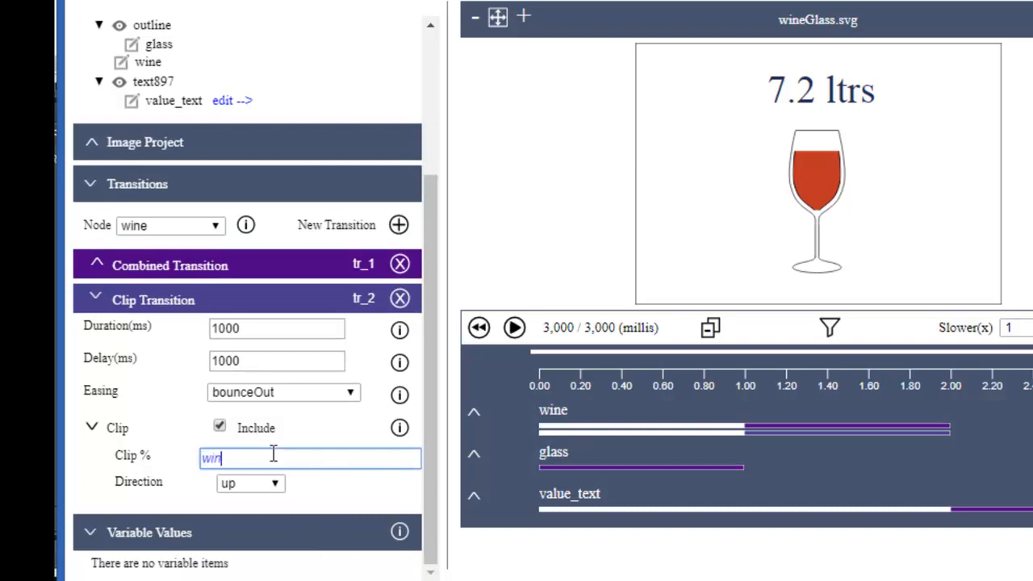
pyautogui.write('eValue')
# Step: Open the value_text transition's attributes and set its text to wineTxt, marked as a variable
pyautogui.click(473, 497)
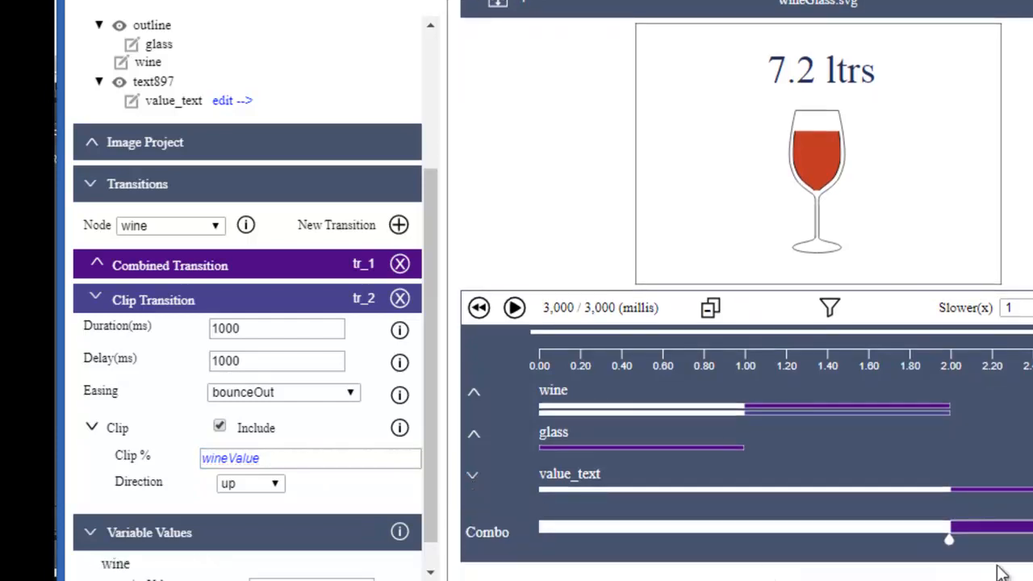
pyautogui.click(1012, 534)
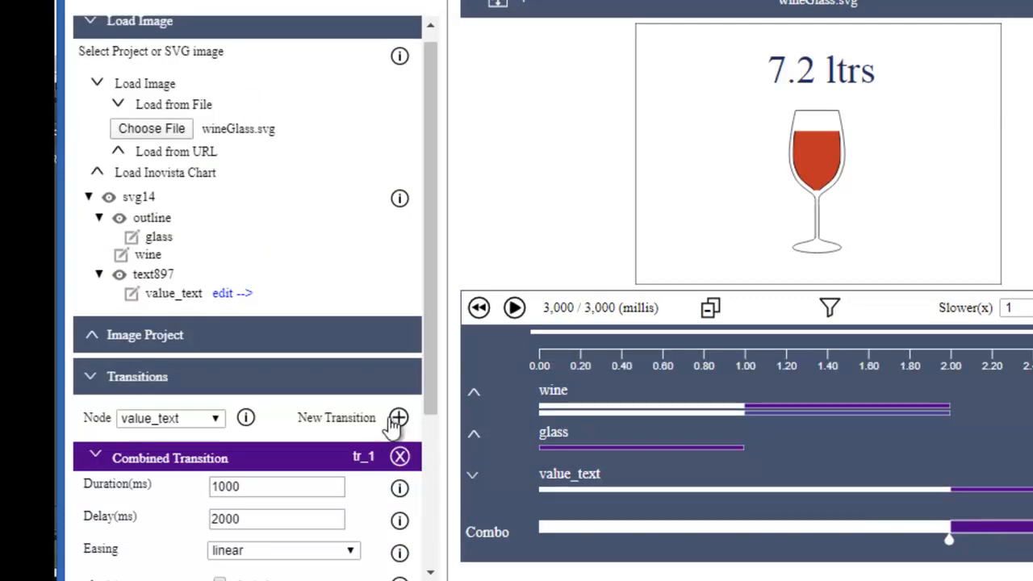
pyautogui.scroll(-3, 427, 368)
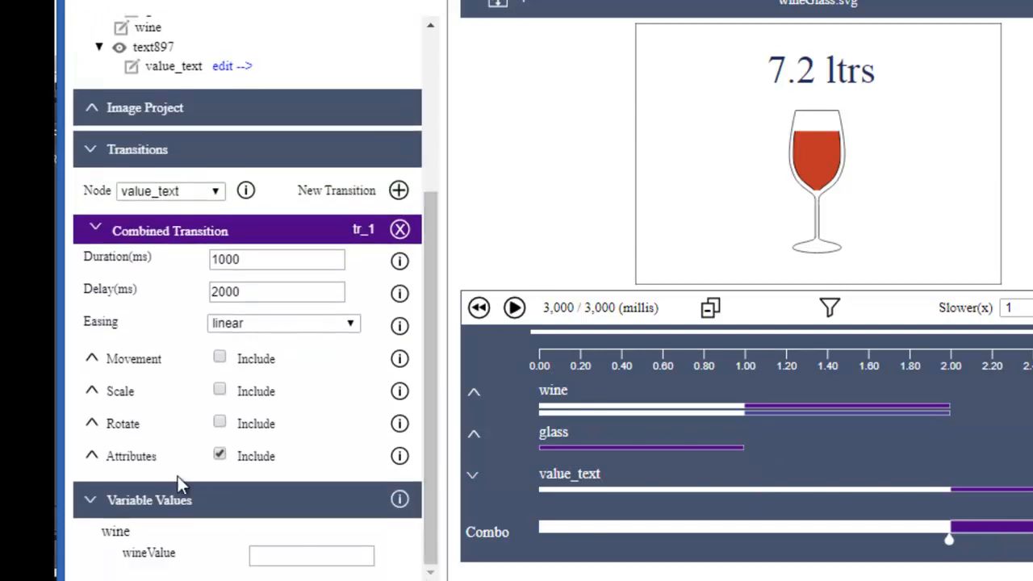
pyautogui.click(132, 456)
pyautogui.moveTo(434, 368); pyautogui.dragTo(428, 544)
pyautogui.tripleClick(266, 111)
pyautogui.write('wine')
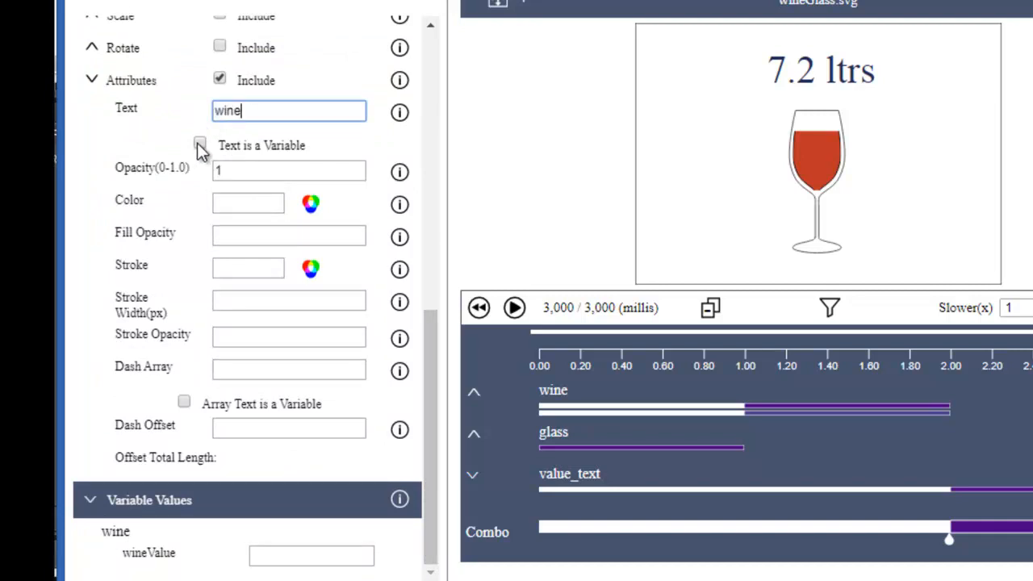
pyautogui.write('Txt')
pyautogui.click(199, 146)
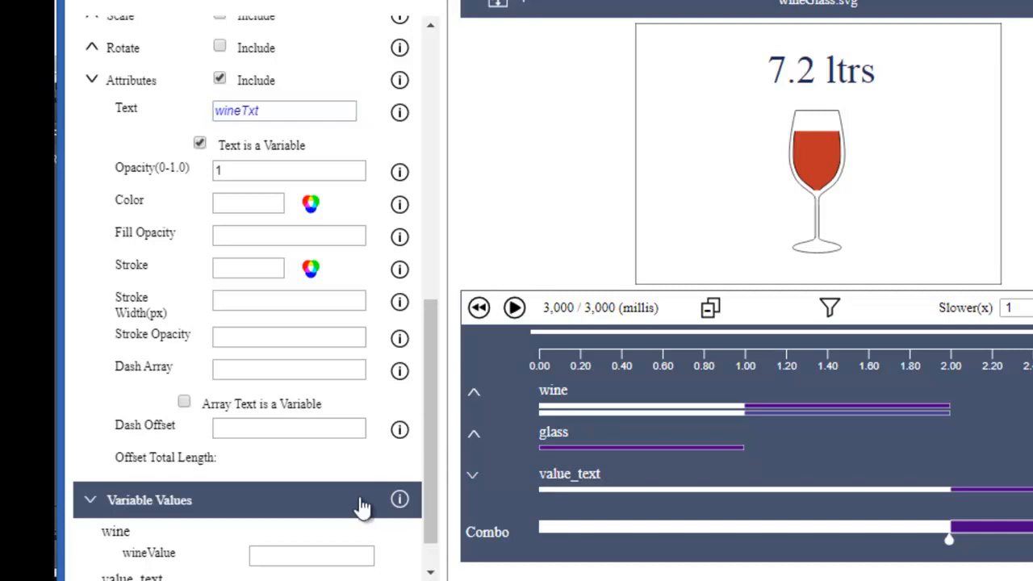
# Step: Set the variable wineValue to 65 and wineTxt to "6.5 ltrs", and replay the animation from the start
pyautogui.scroll(-1, 433, 442)
pyautogui.click(276, 508)
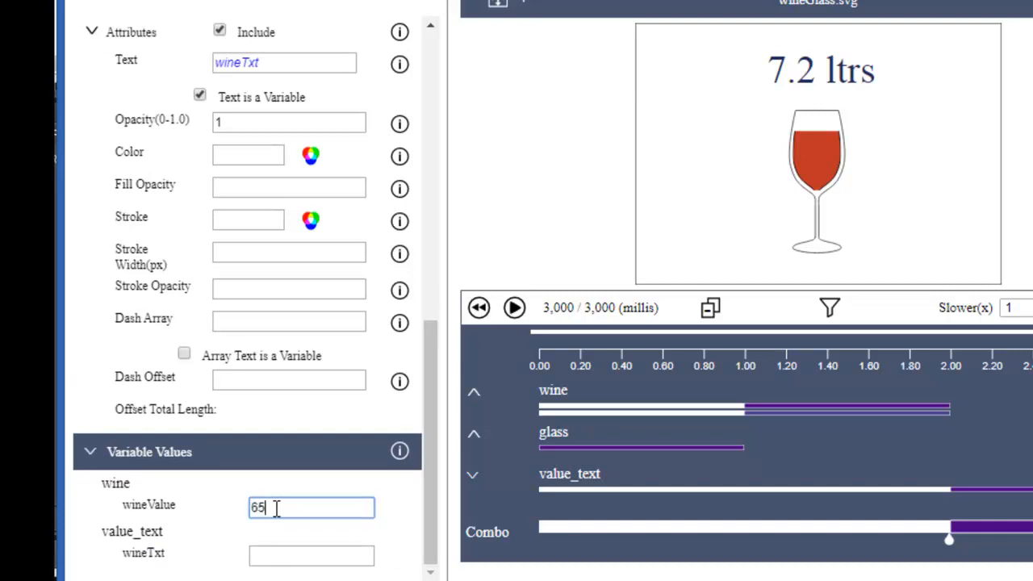
pyautogui.click(275, 555)
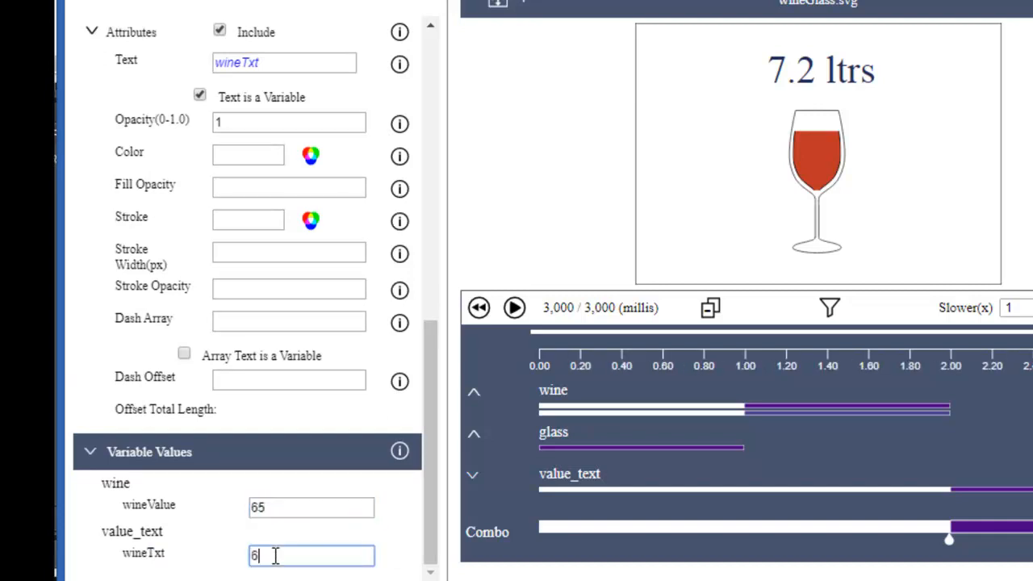
pyautogui.write('6.5 ltrs')
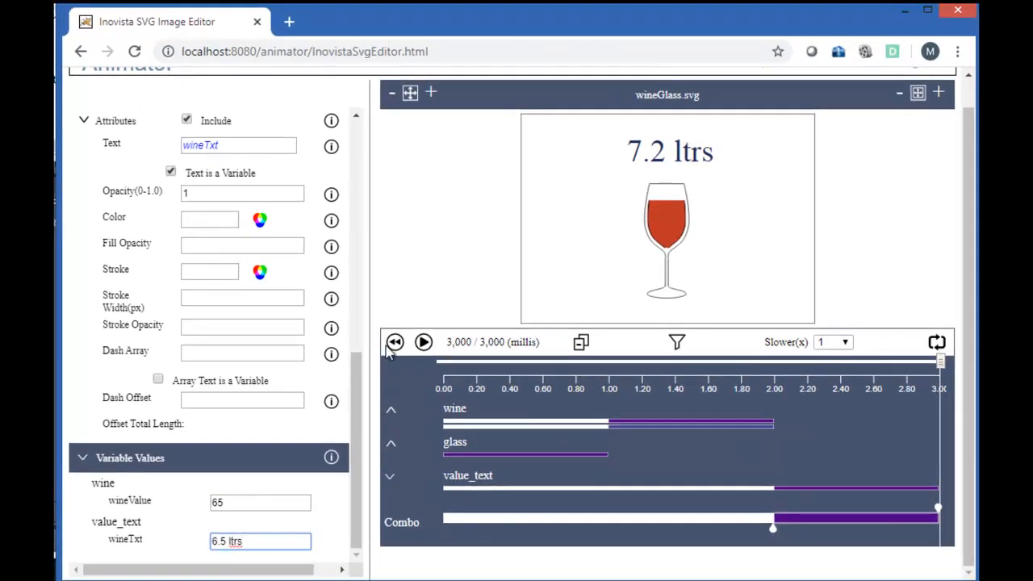
pyautogui.click(394, 343)
pyautogui.click(424, 343)
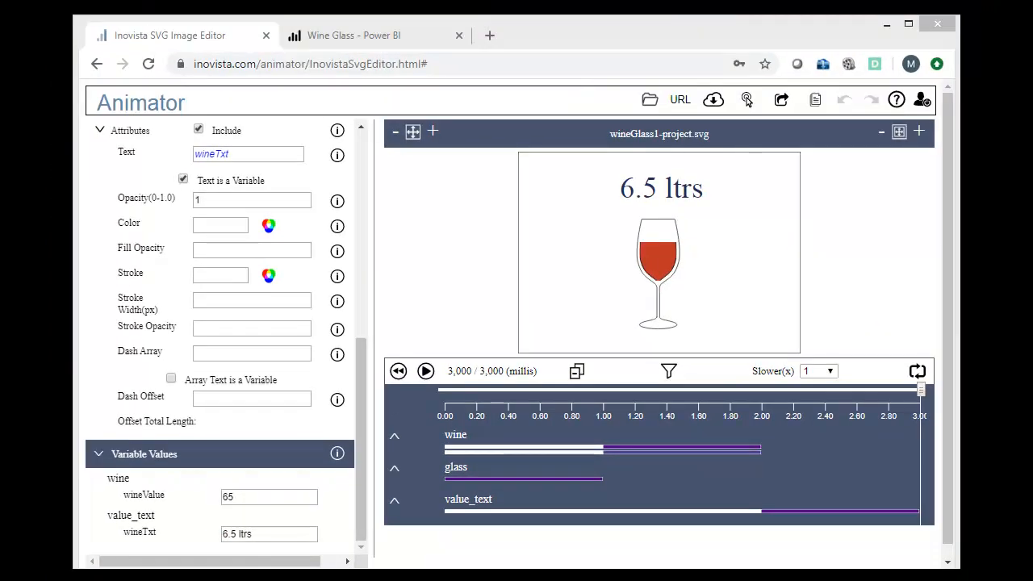
# Step: Expand the Image Project settings and look at the image size and its pixel/percent unit
pyautogui.moveTo(358, 374); pyautogui.dragTo(369, 181)
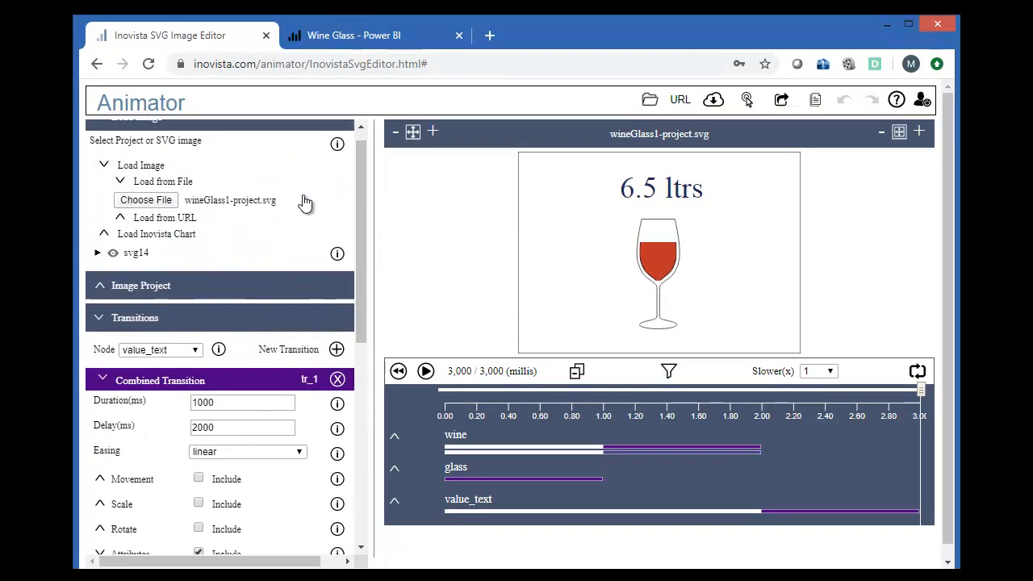
pyautogui.click(153, 285)
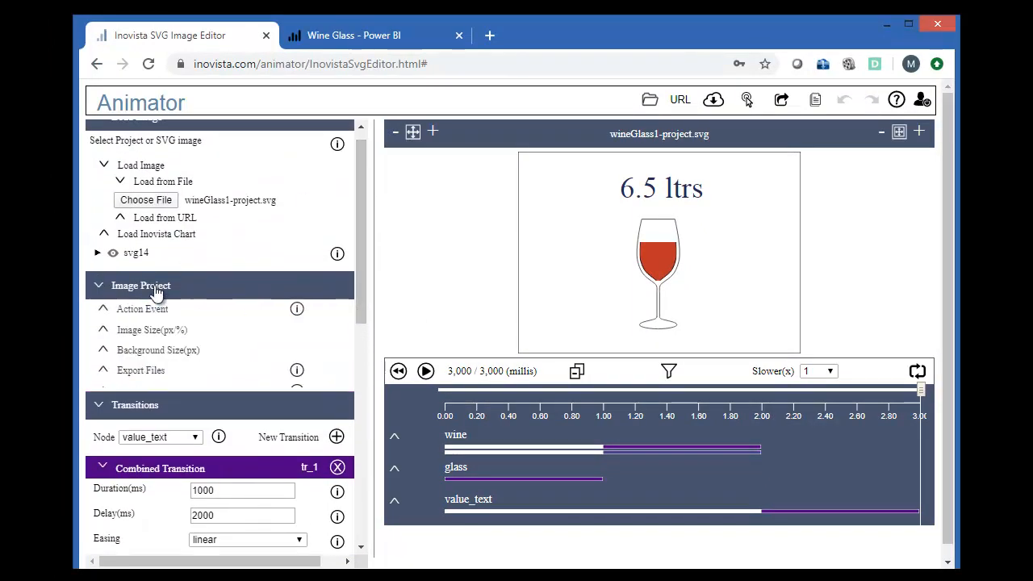
pyautogui.click(137, 335)
pyautogui.moveTo(359, 293); pyautogui.dragTo(359, 348)
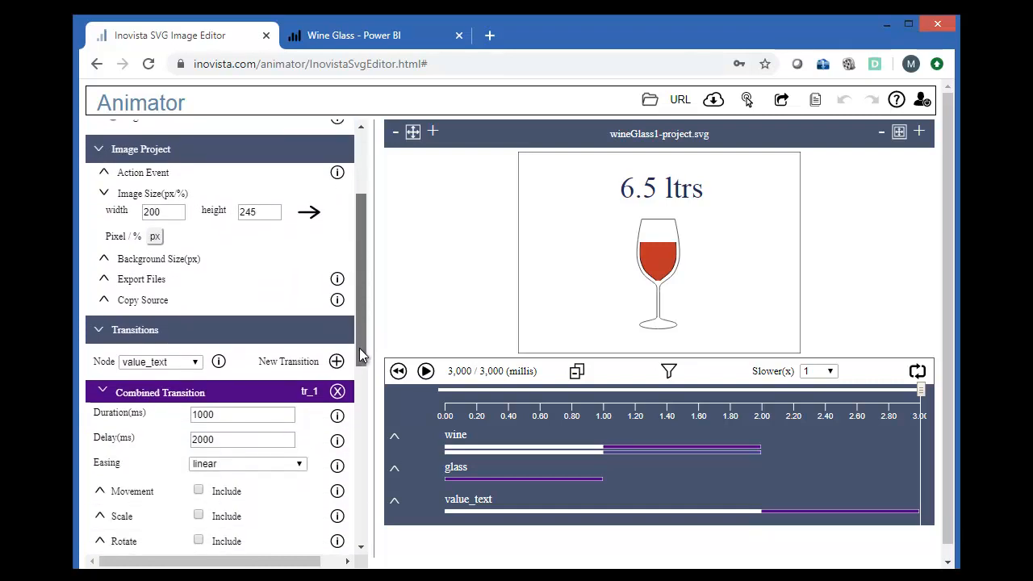
pyautogui.click(154, 237)
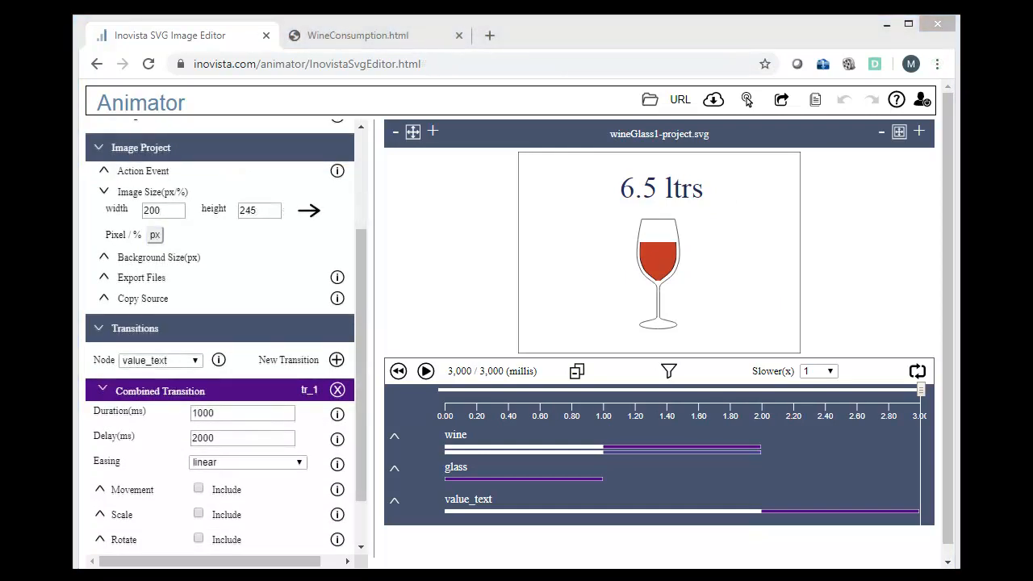
# Step: Export the animation as a Stand Alone Image, check it among the exported files and download wineGlass1-anim.svg
pyautogui.click(781, 101)
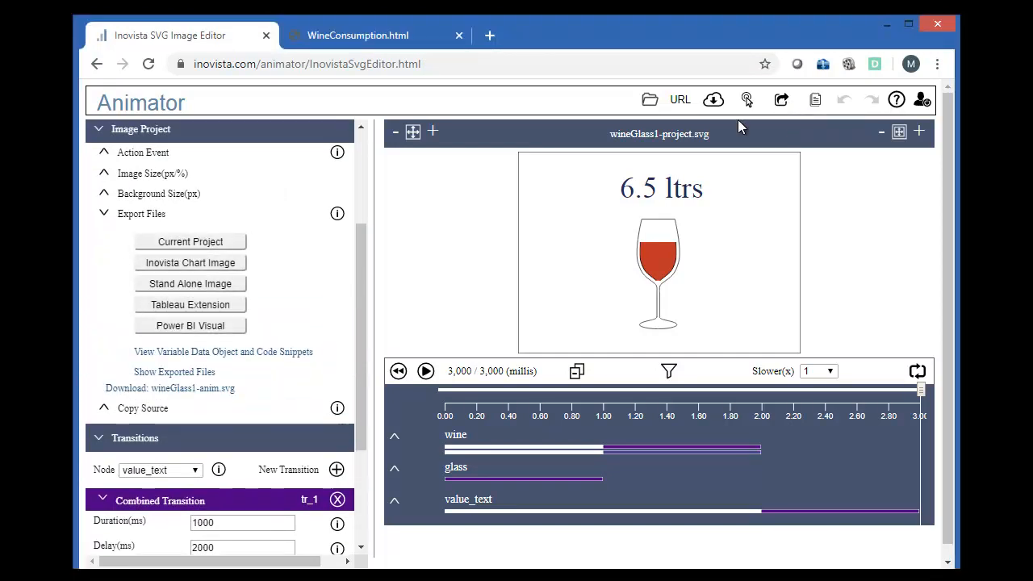
pyautogui.click(190, 284)
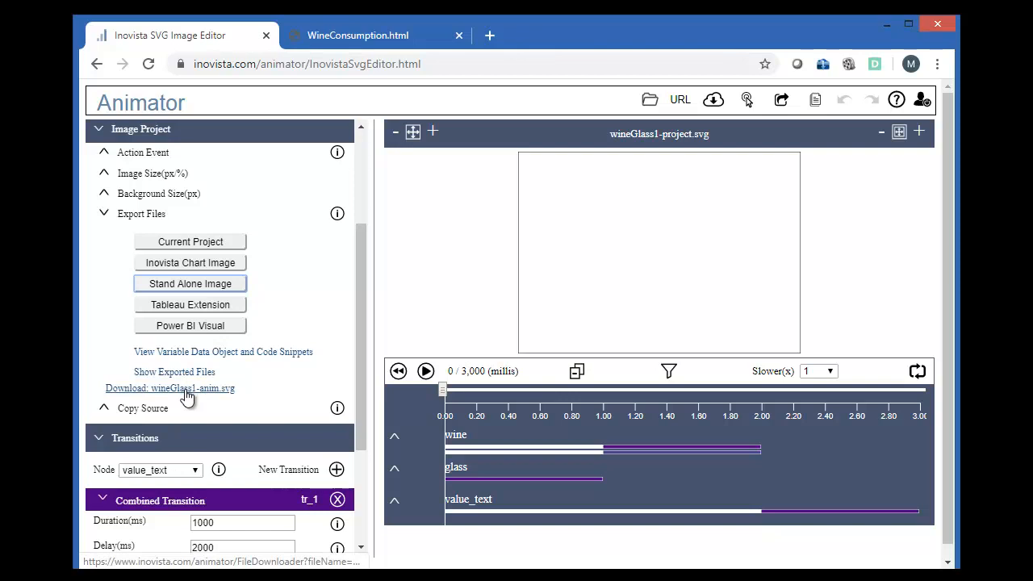
pyautogui.click(714, 100)
pyautogui.moveTo(679, 222); pyautogui.dragTo(657, 436)
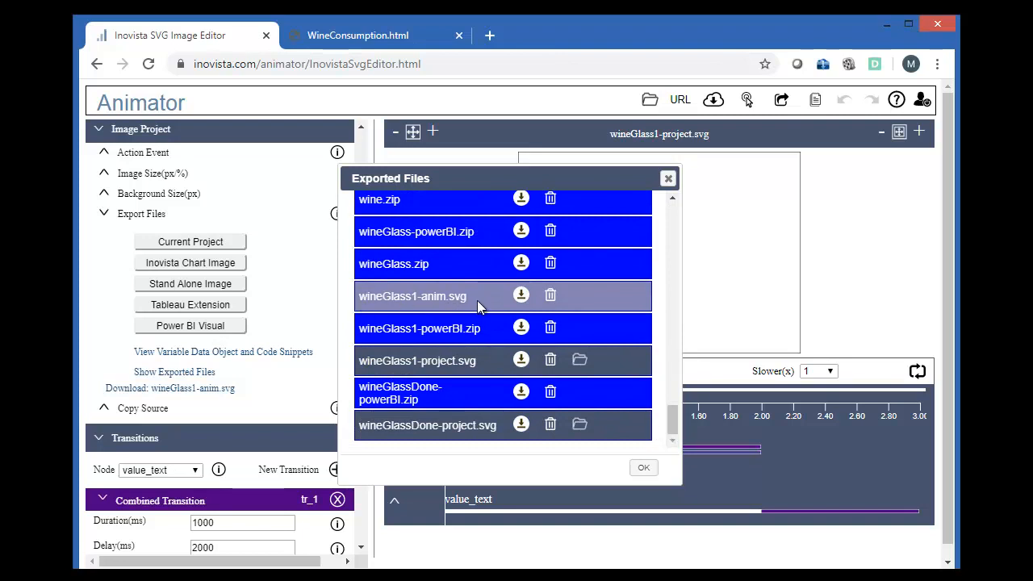
pyautogui.click(643, 467)
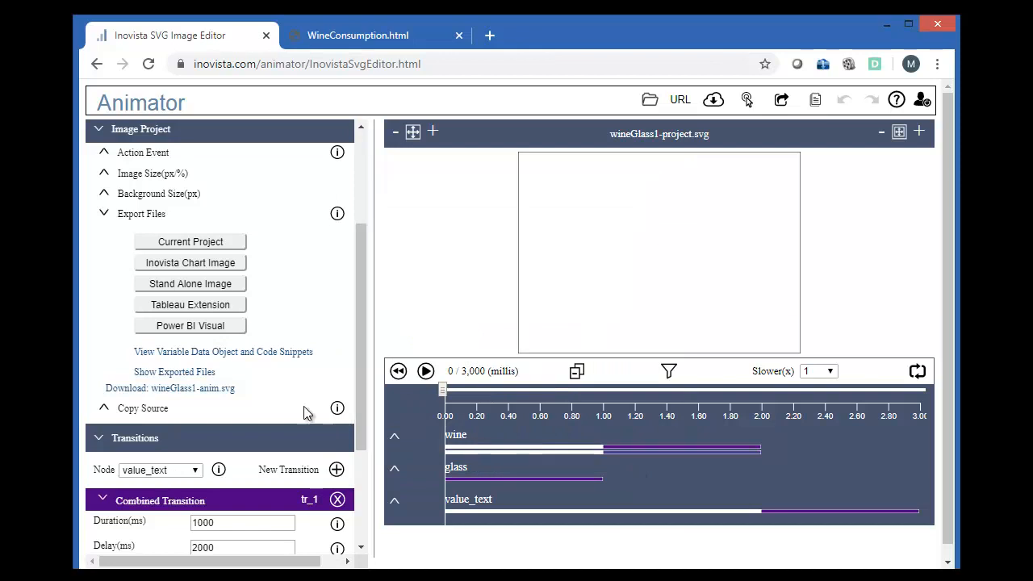
pyautogui.click(198, 389)
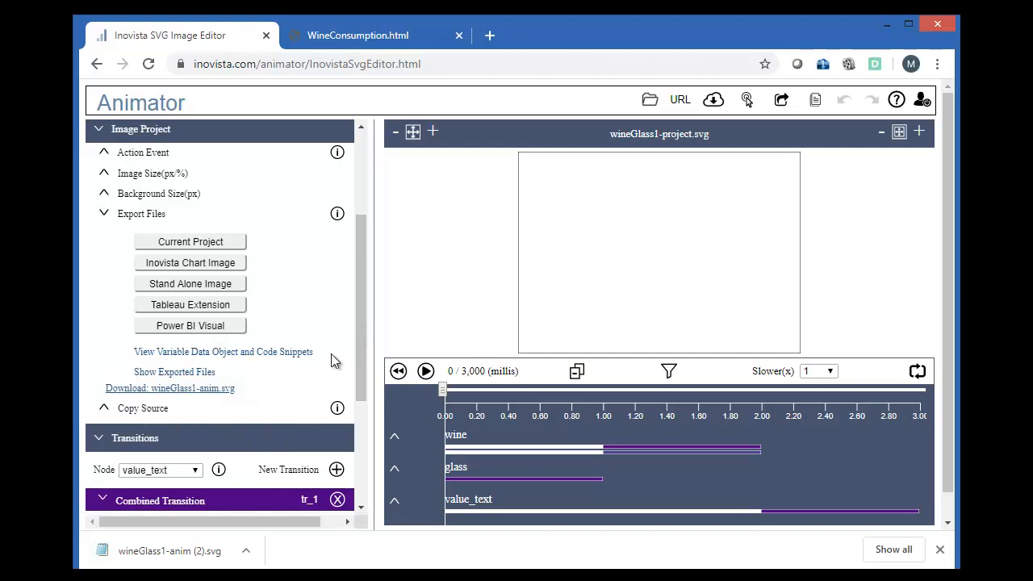
# Step: Copy the source code of the Stand Alone Image from the Copy Source options
pyautogui.moveTo(361, 322); pyautogui.dragTo(358, 375)
pyautogui.click(127, 280)
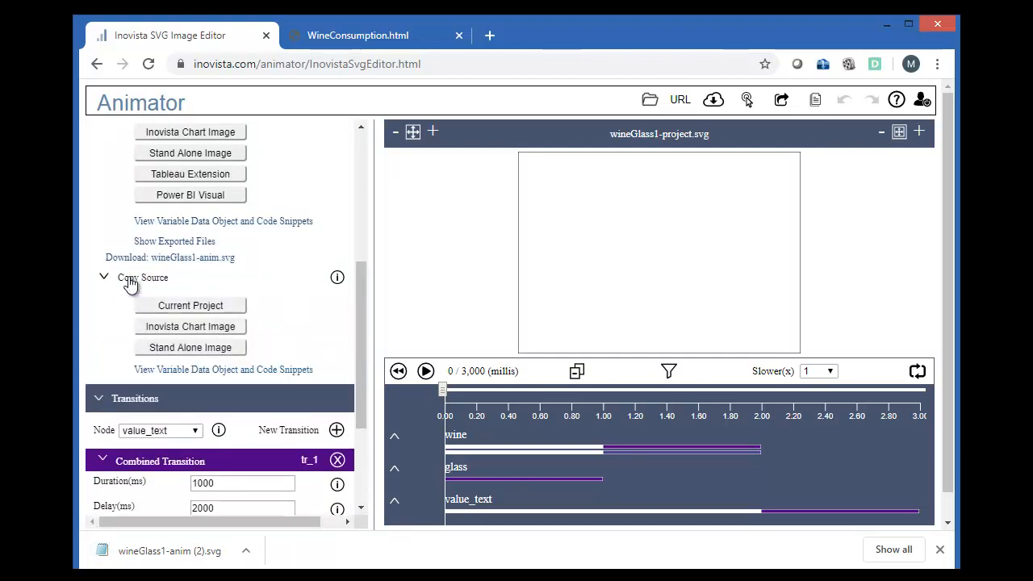
pyautogui.click(205, 347)
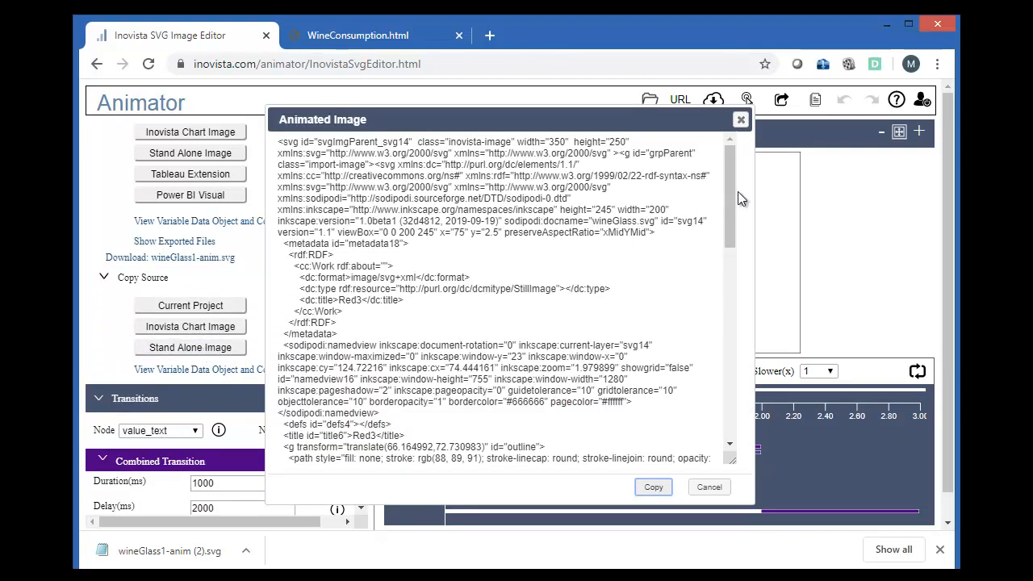
pyautogui.moveTo(726, 186)
pyautogui.mouseDown()
pyautogui.moveTo(692, 383)
pyautogui.moveTo(715, 171)
pyautogui.mouseUp()
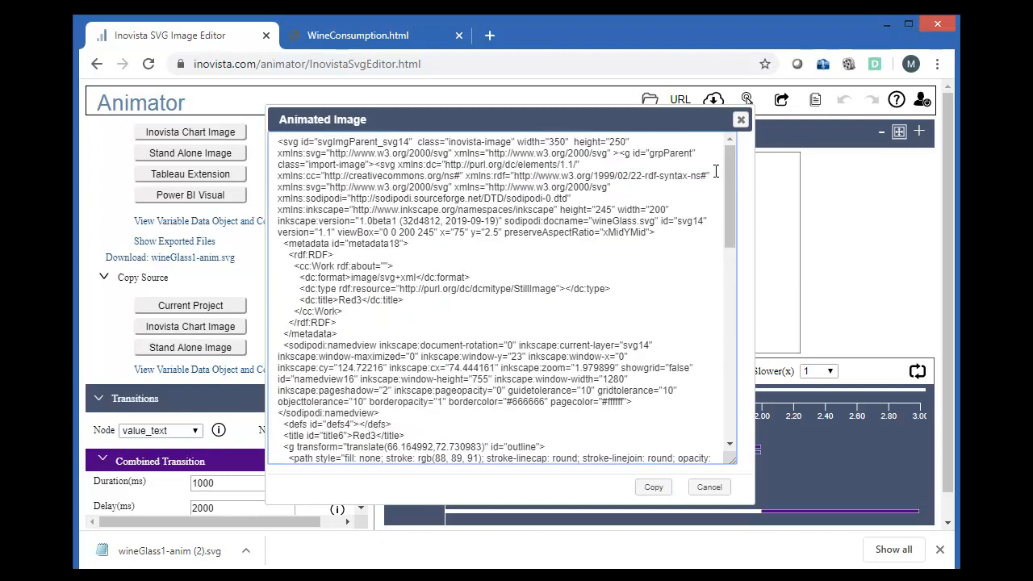
pyautogui.click(654, 487)
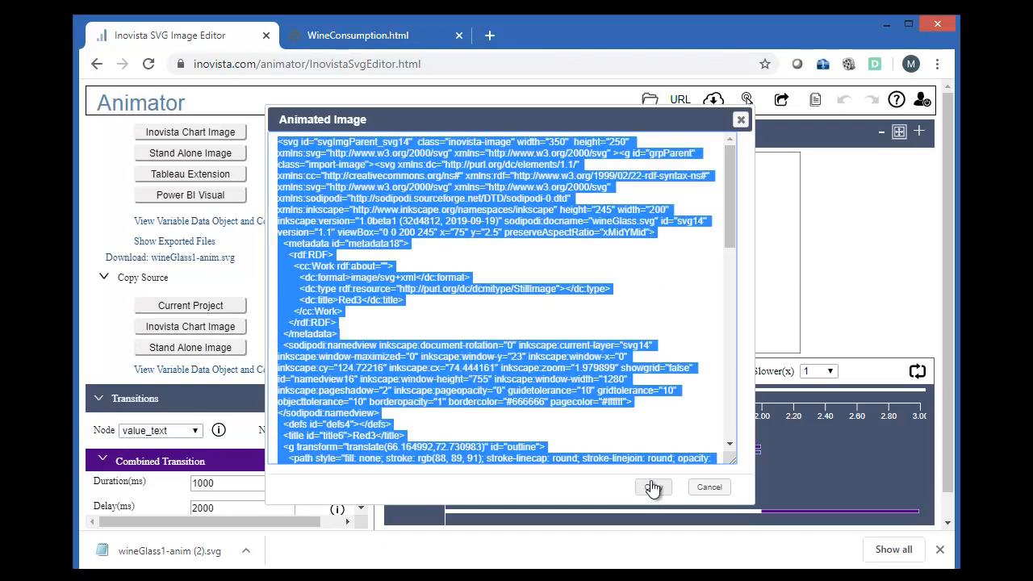
pyautogui.click(708, 489)
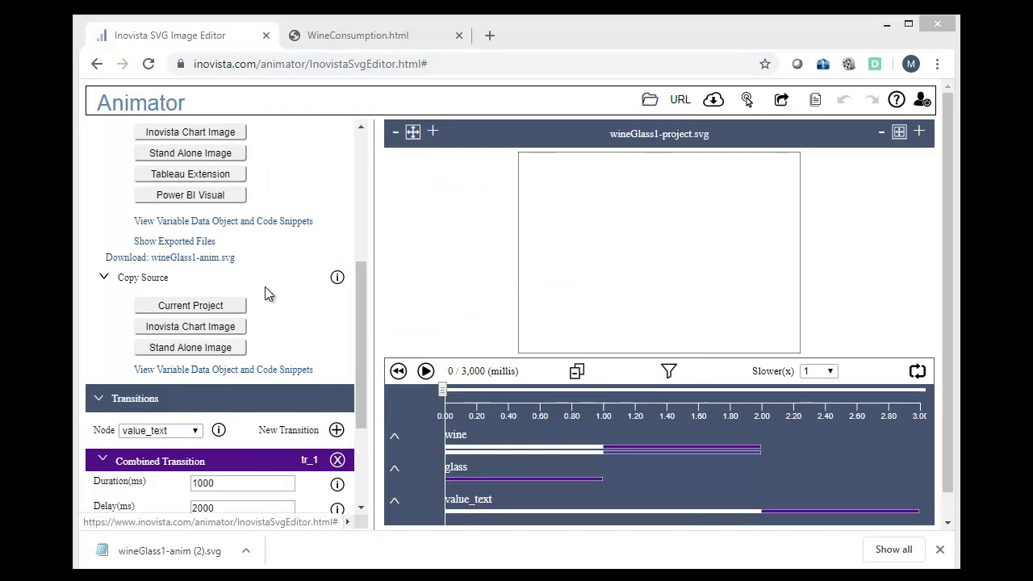
# Step: Review the variable data object and image play functions in the code snippets, and copy the setRefreshSAImgData call
pyautogui.click(271, 376)
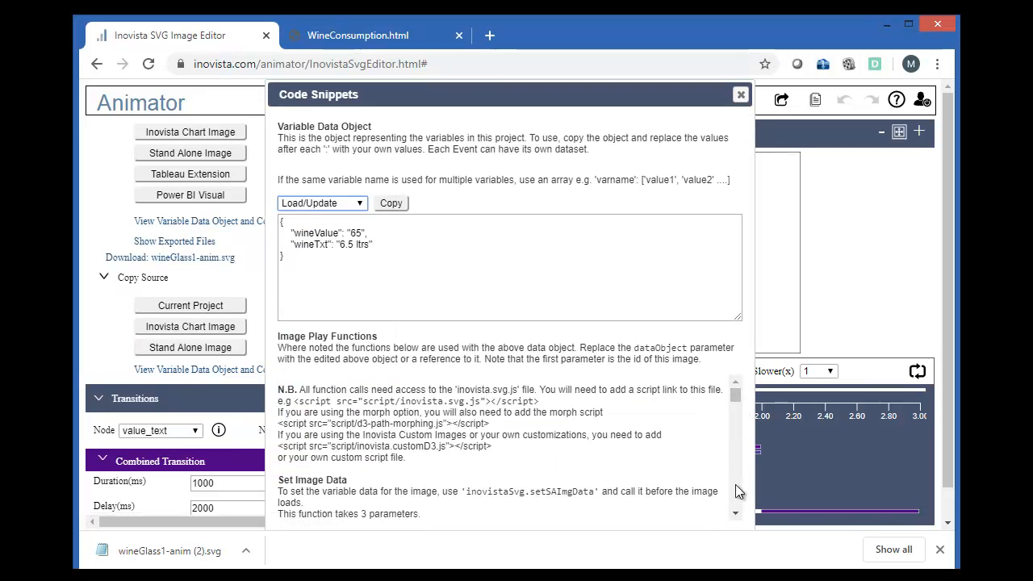
pyautogui.scroll(-5, 733, 498)
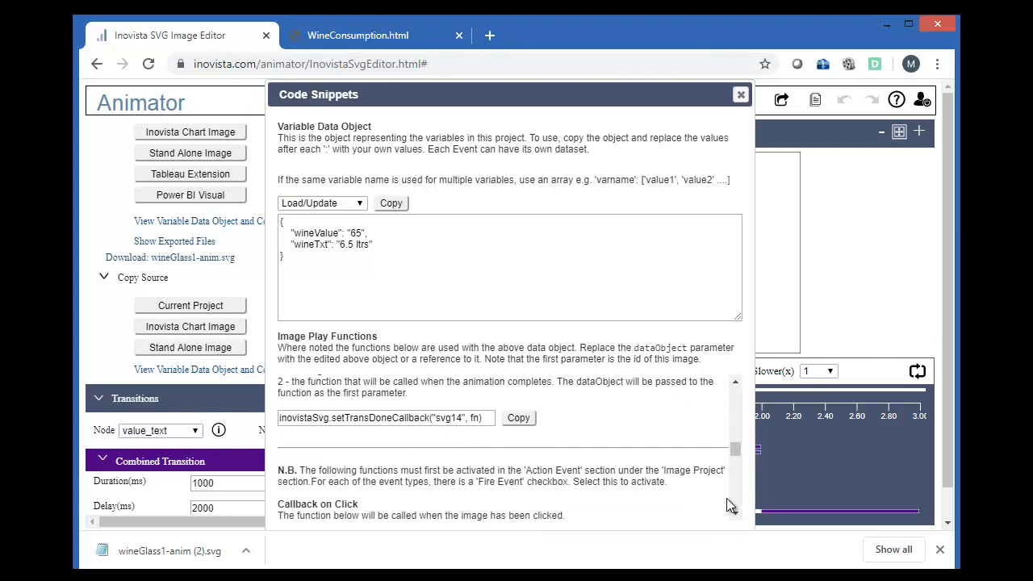
pyautogui.scroll(-8, 731, 504)
pyautogui.moveTo(736, 494); pyautogui.dragTo(727, 416)
pyautogui.click(597, 506)
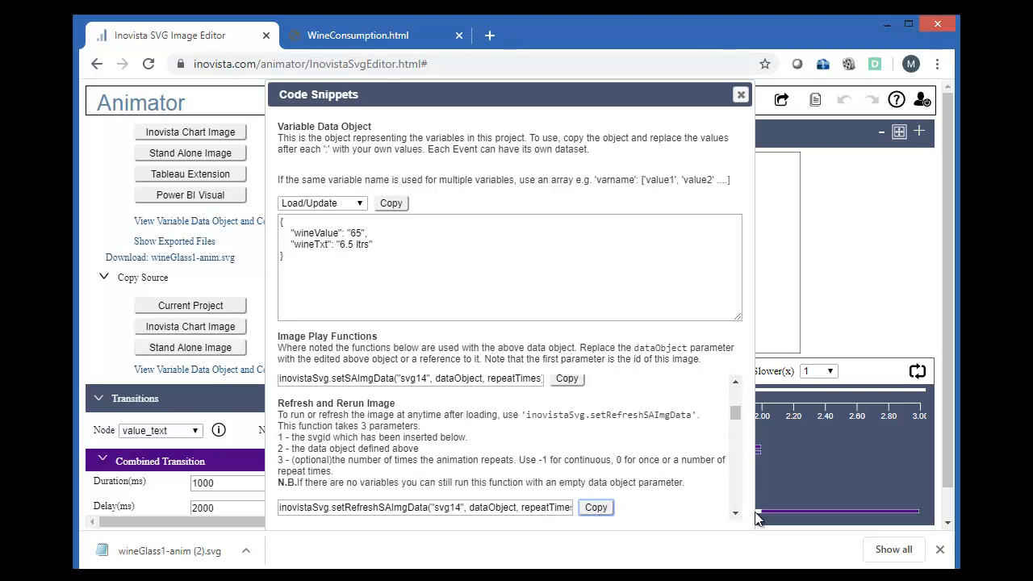
pyautogui.click(748, 99)
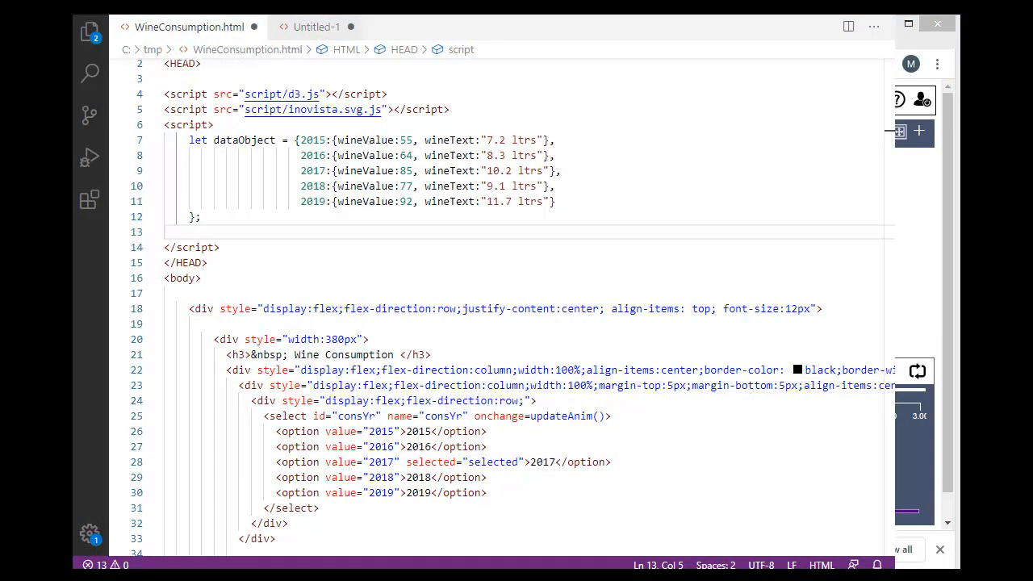
# Step: In WineConsumption.html, paste the inovistaSvg.setSAImgData call for "svg14" on the empty line below the dataObject definition
pyautogui.click(182, 139)
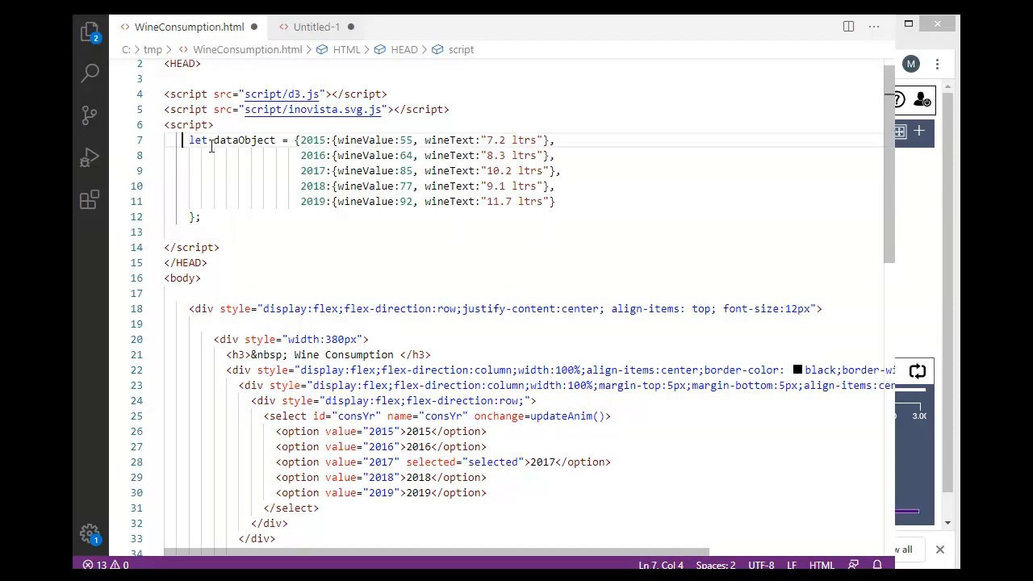
pyautogui.moveTo(182, 139); pyautogui.dragTo(568, 199)
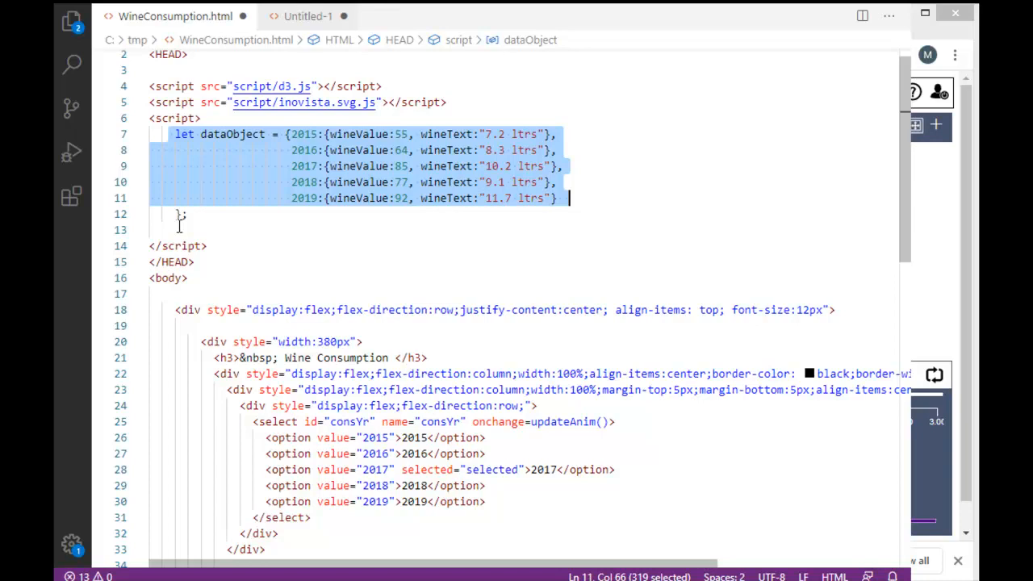
pyautogui.click(202, 230)
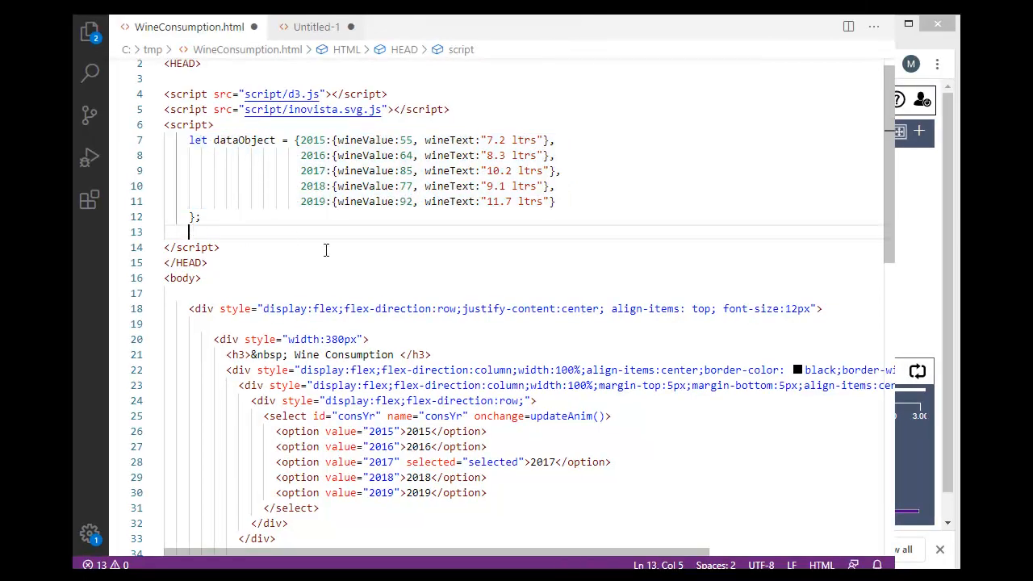
pyautogui.hotkey('ctrl', 'v')
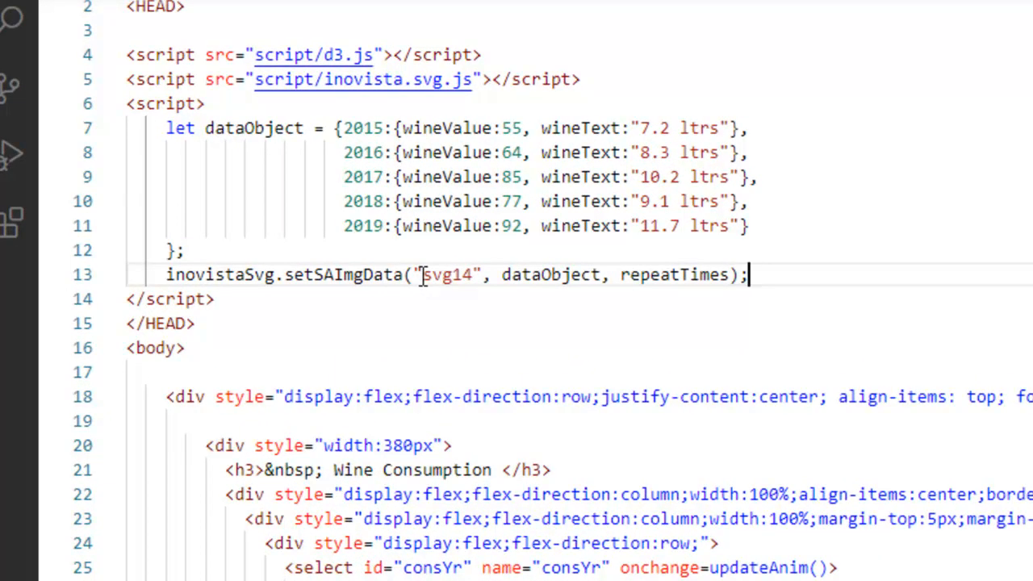
# Step: Remove the repeatTimes argument from the setSAImgData call, leaving only "svg14" and dataObject
pyautogui.moveTo(423, 274); pyautogui.dragTo(475, 275)
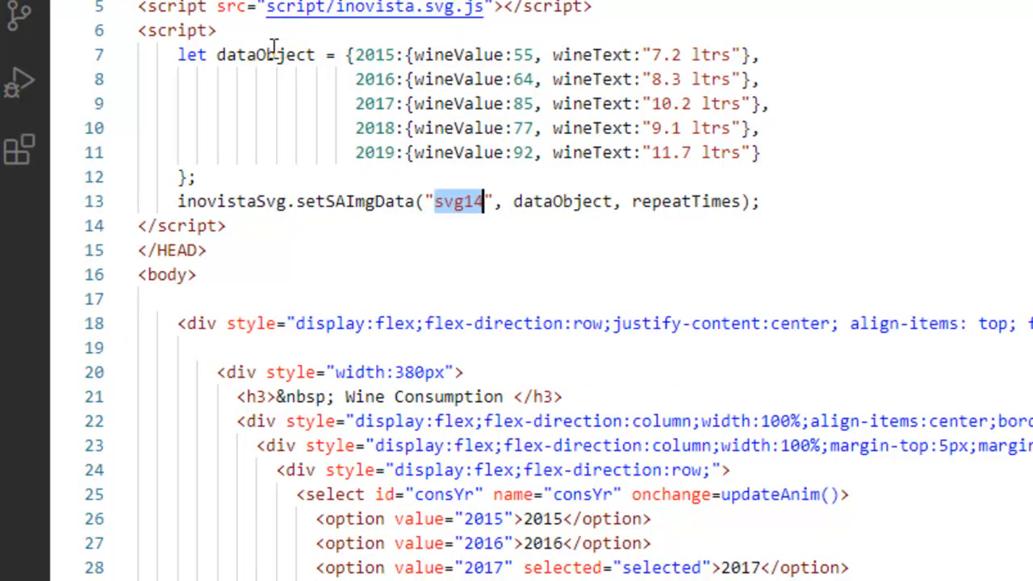
pyautogui.doubleClick(275, 54)
pyautogui.click(547, 201)
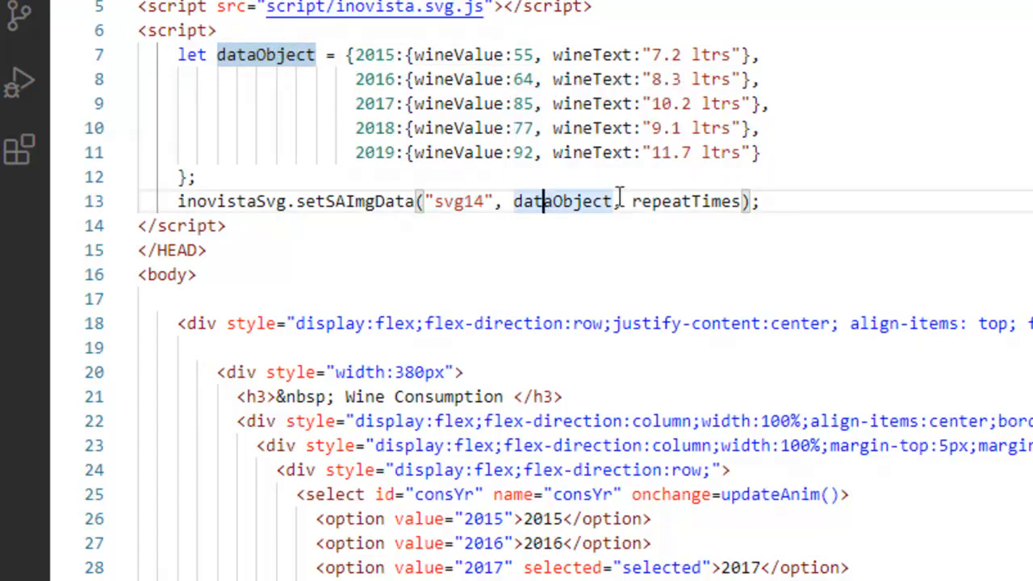
pyautogui.doubleClick(691, 201)
pyautogui.press('BackSpace')
pyautogui.press('BackSpace')
pyautogui.press('BackSpace')
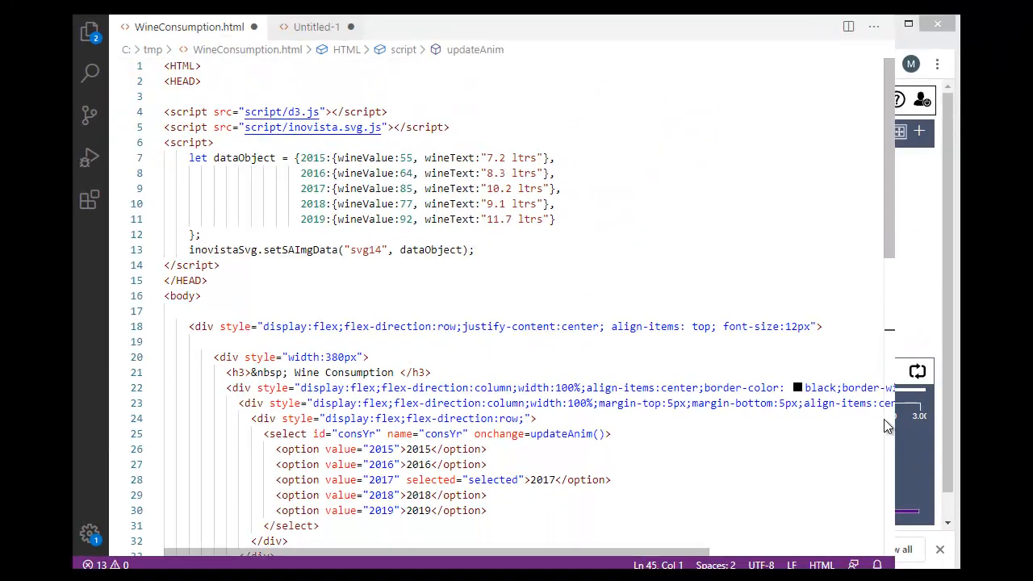
# Step: Paste the inovistaSvg.setRefreshSAImgData call for "svg14" on the empty line inside the updateAnim function
pyautogui.moveTo(886, 232); pyautogui.dragTo(882, 333)
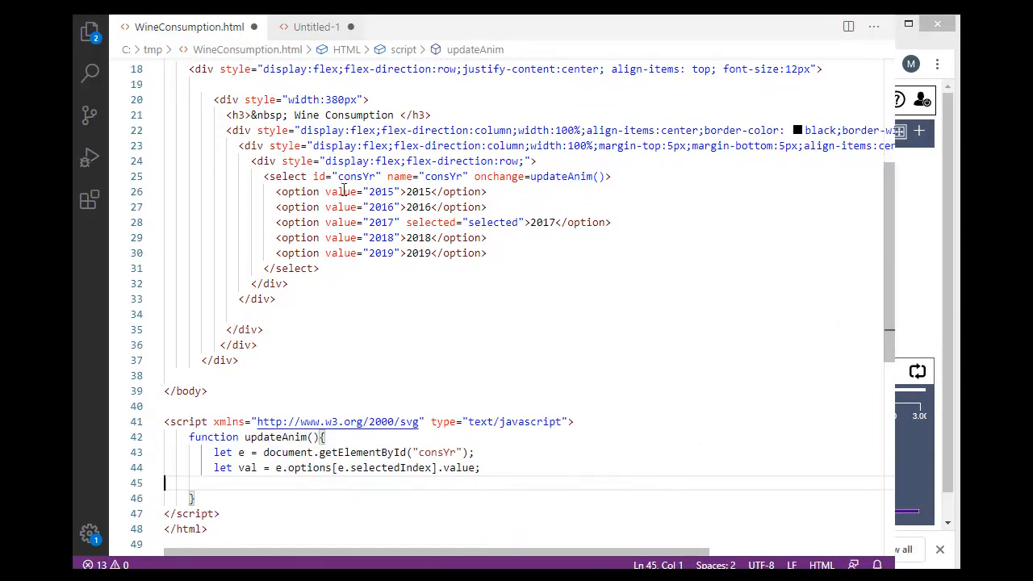
pyautogui.moveTo(260, 176); pyautogui.dragTo(320, 268)
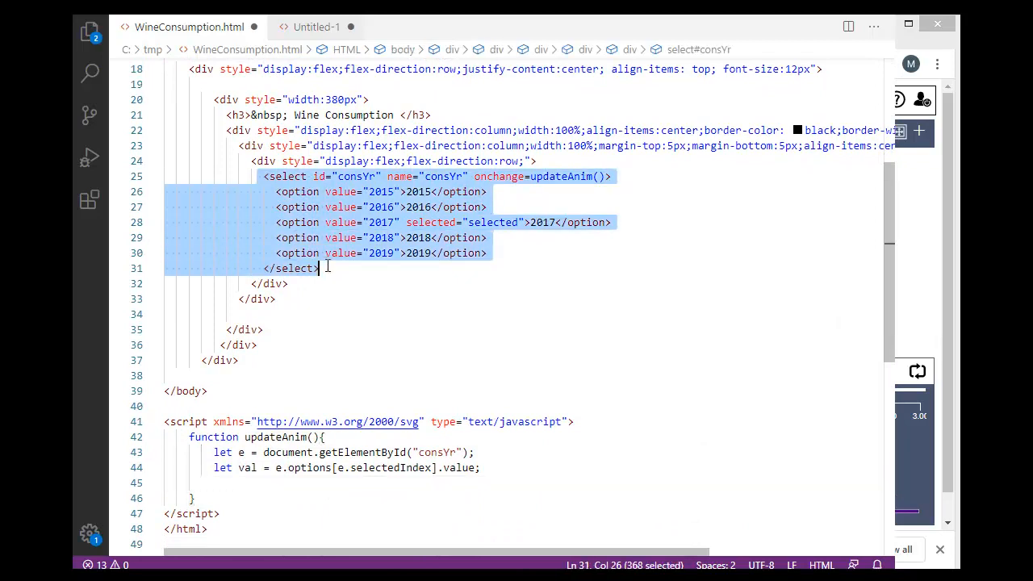
pyautogui.click(652, 326)
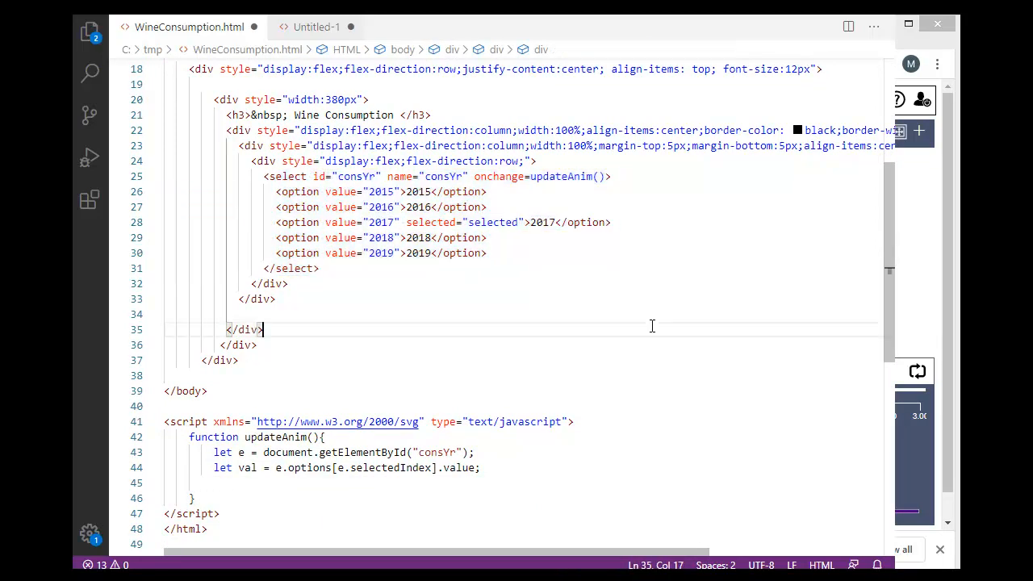
pyautogui.moveTo(474, 176); pyautogui.dragTo(607, 176)
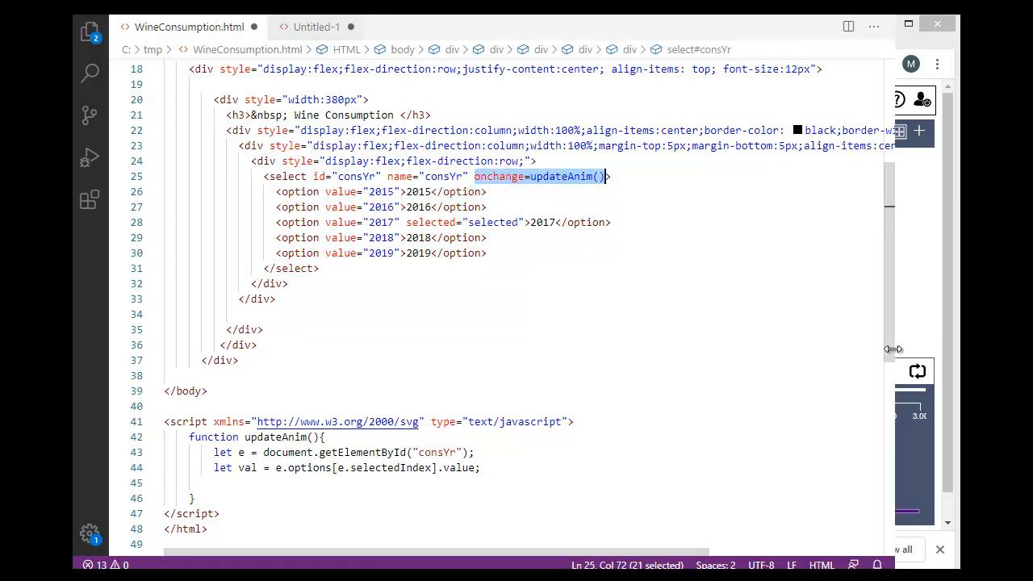
pyautogui.moveTo(887, 337); pyautogui.dragTo(887, 384)
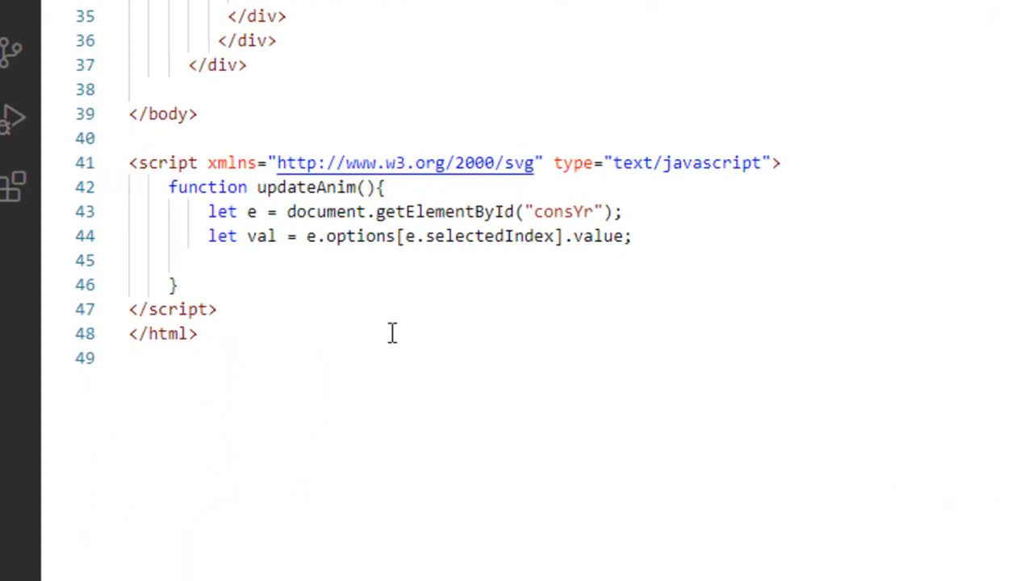
pyautogui.click(265, 261)
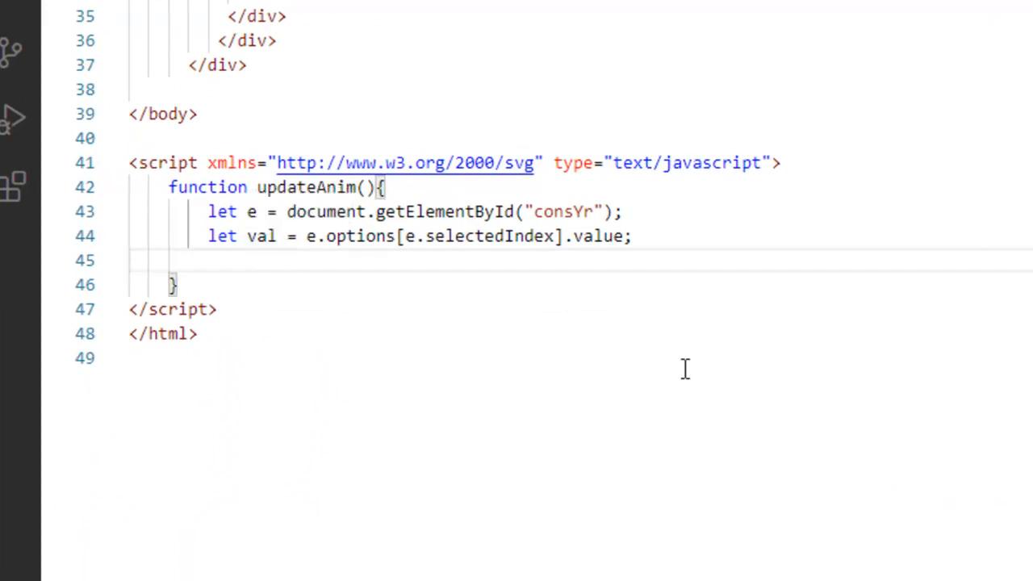
pyautogui.hotkey('ctrl', 'v')
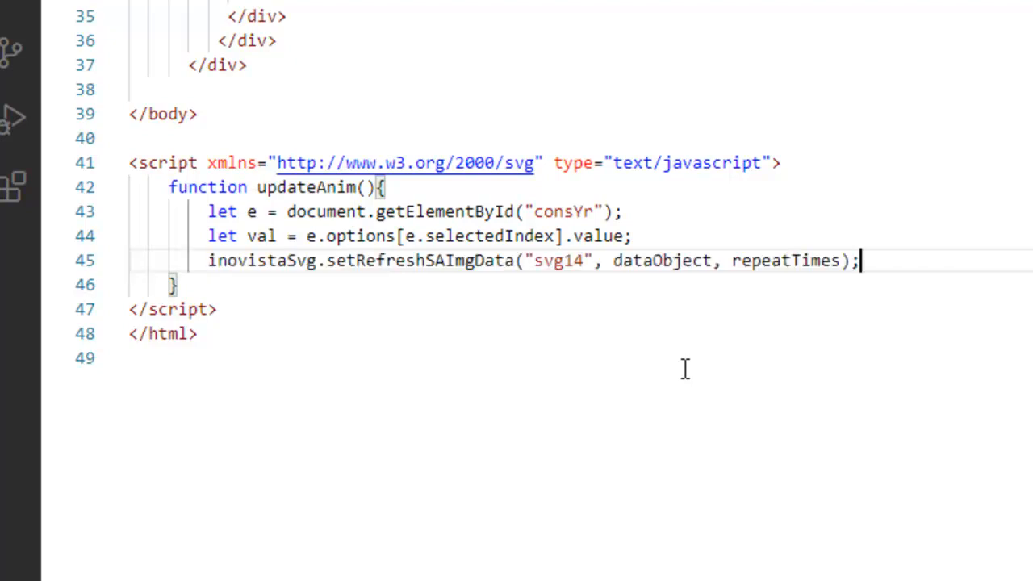
# Step: In the setRefreshSAImgData call, remove the repeatTimes argument and change the data argument to dataObject[val]
pyautogui.click(771, 261)
pyautogui.doubleClick(771, 260)
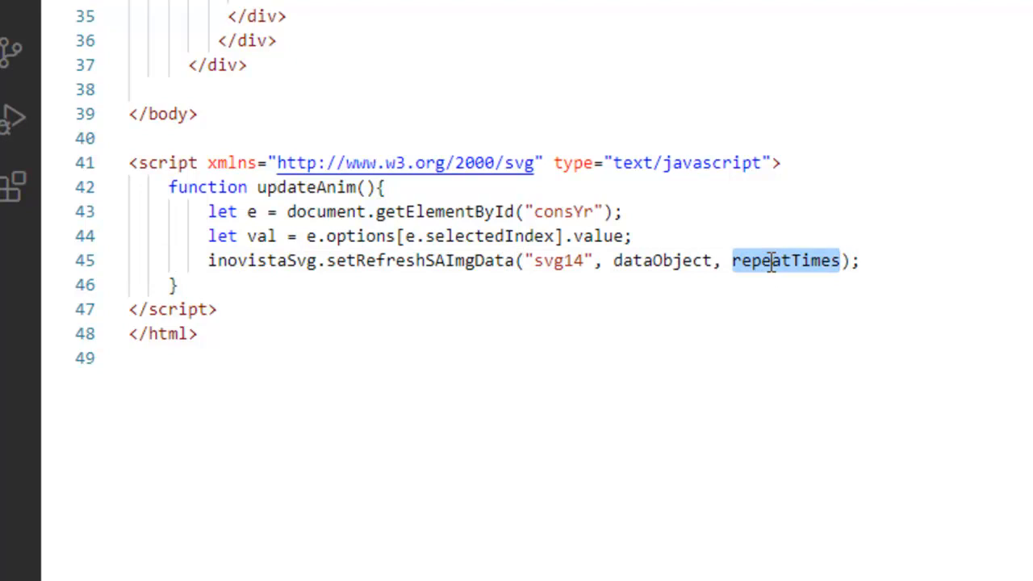
pyautogui.press('BackSpace')
pyautogui.press('BackSpace')
pyautogui.press('BackSpace')
pyautogui.write('[val')
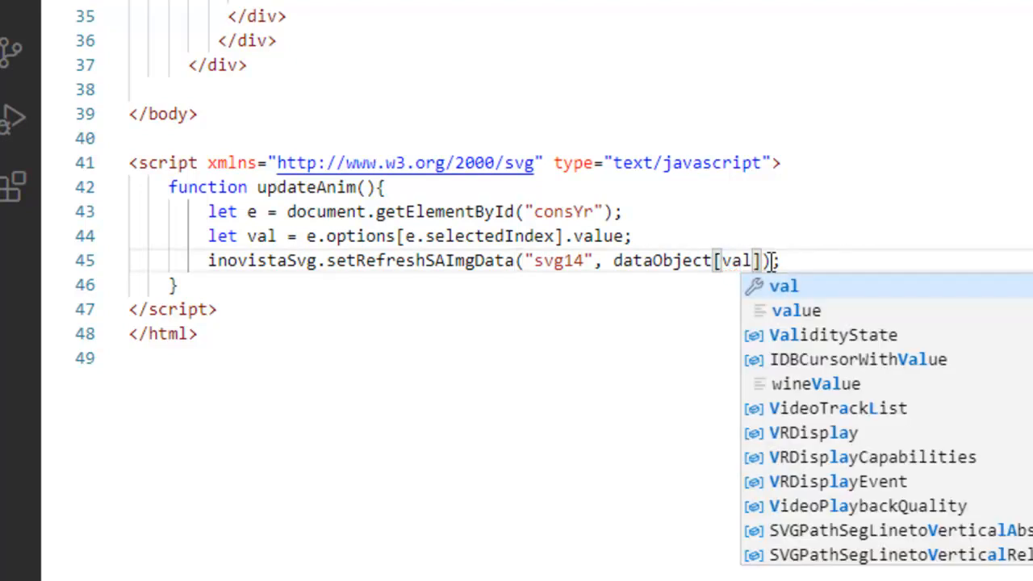
pyautogui.write(']')
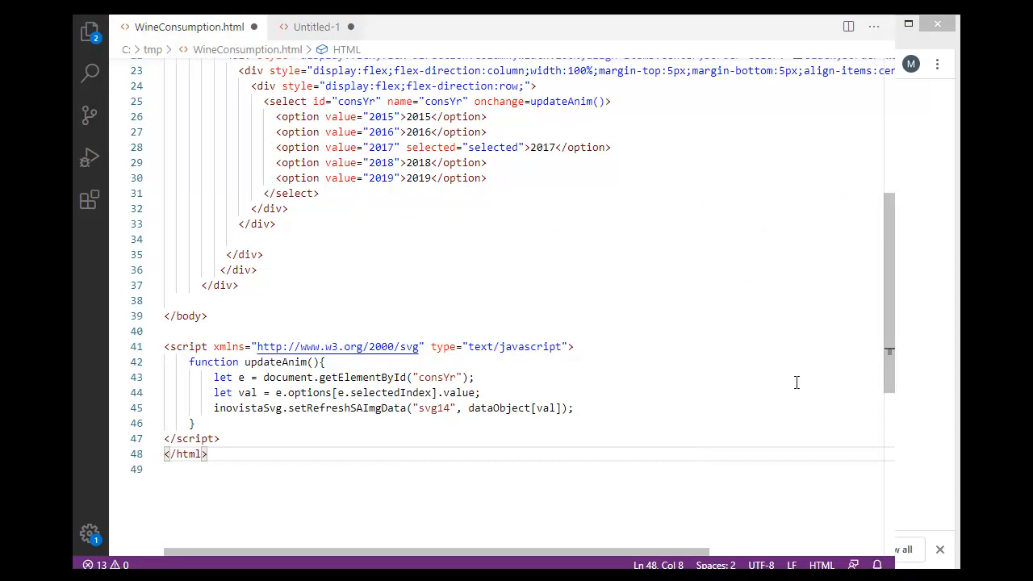
# Step: Paste the object tag for demoProjects/images/wineGlass-anim.svg, 300 by 300, on the empty line below the year selector's divs
pyautogui.moveTo(887, 296); pyautogui.dragTo(888, 253)
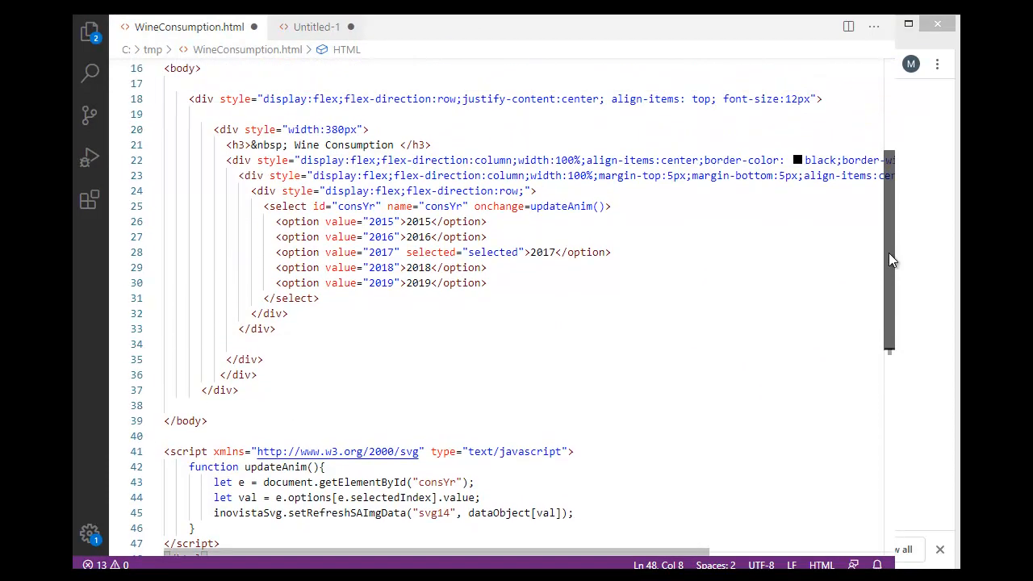
pyautogui.click(262, 340)
pyautogui.rightClick(261, 341)
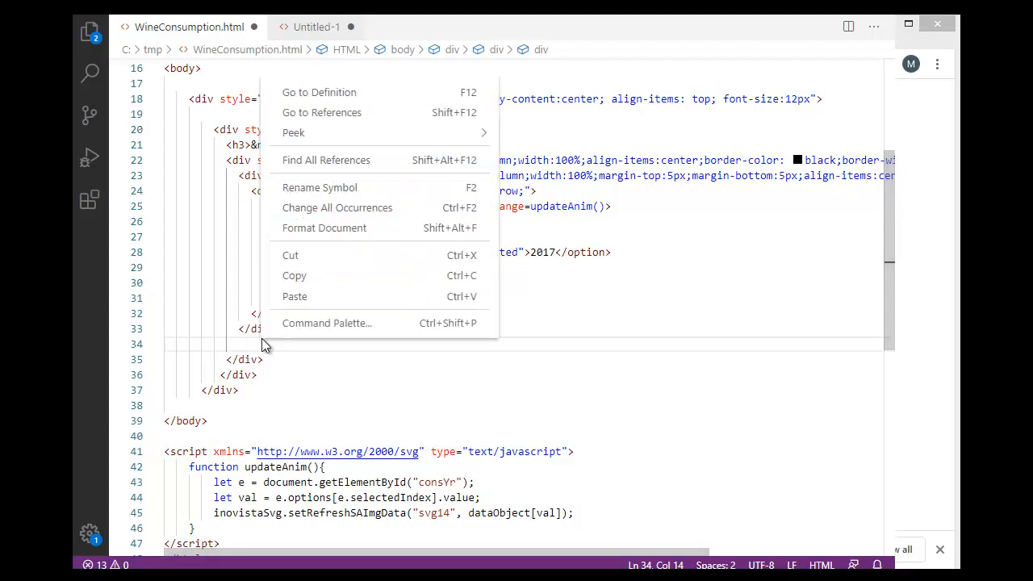
pyautogui.click(208, 281)
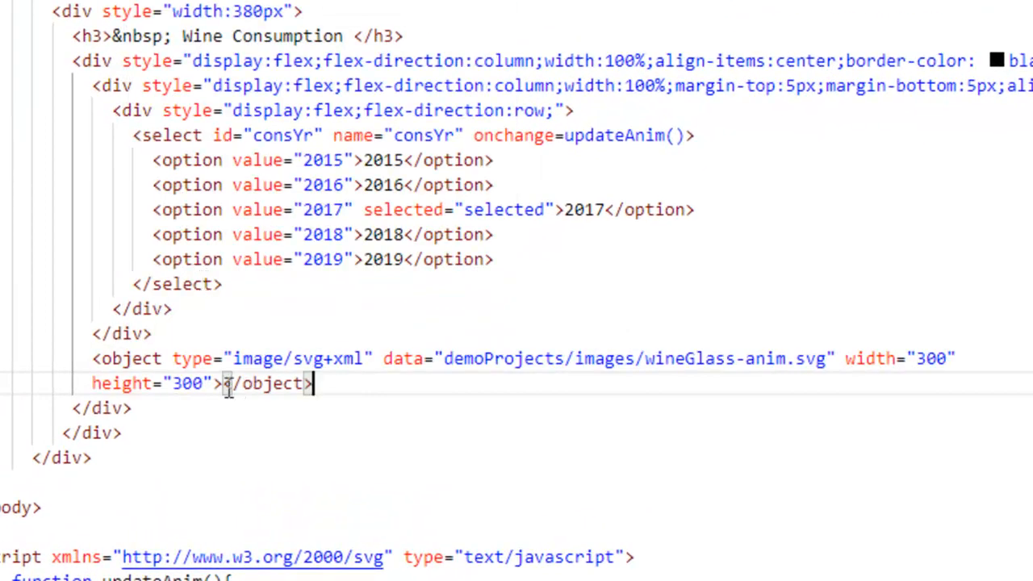
pyautogui.moveTo(164, 358); pyautogui.dragTo(836, 358)
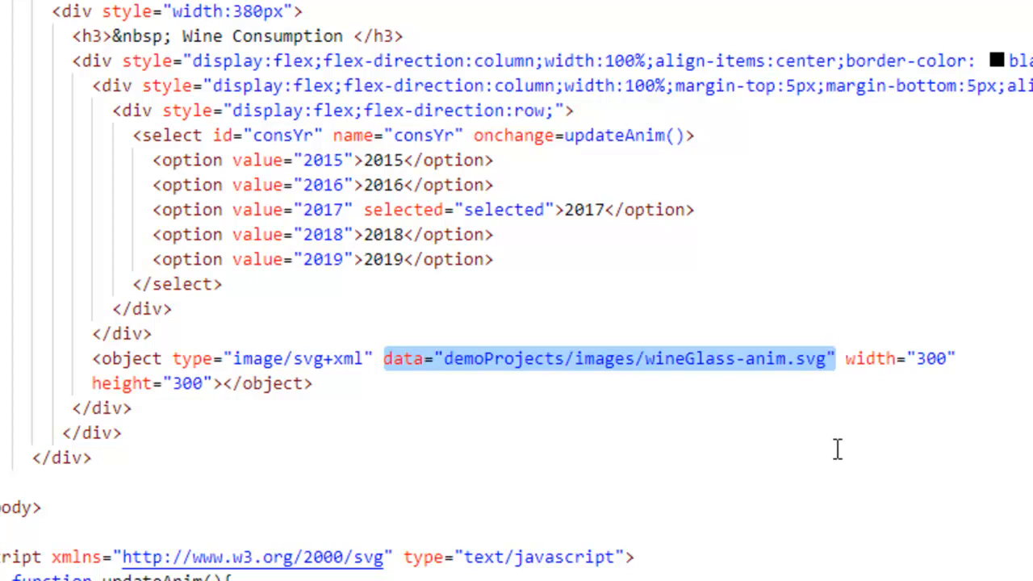
pyautogui.click(935, 361)
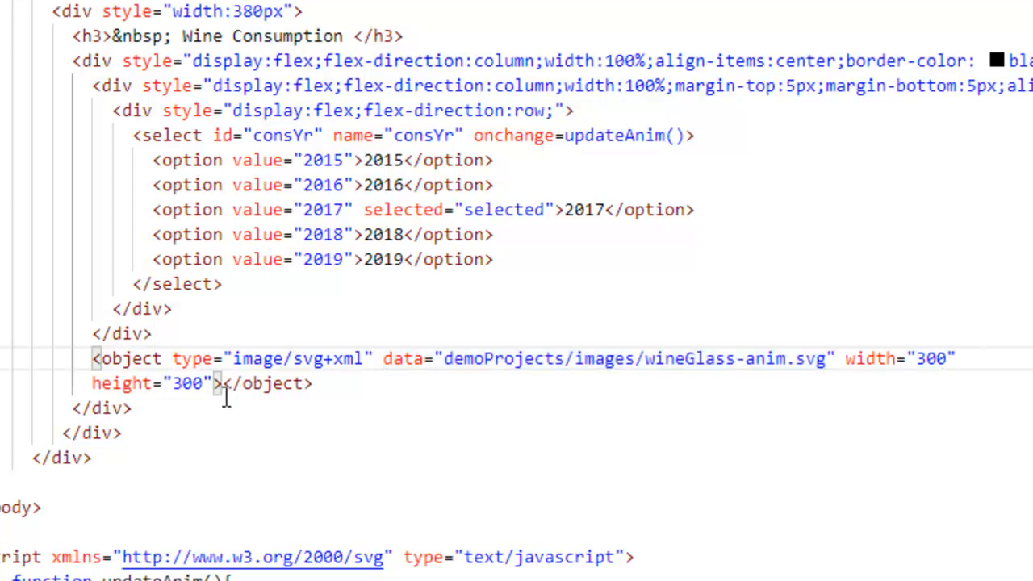
pyautogui.click(174, 384)
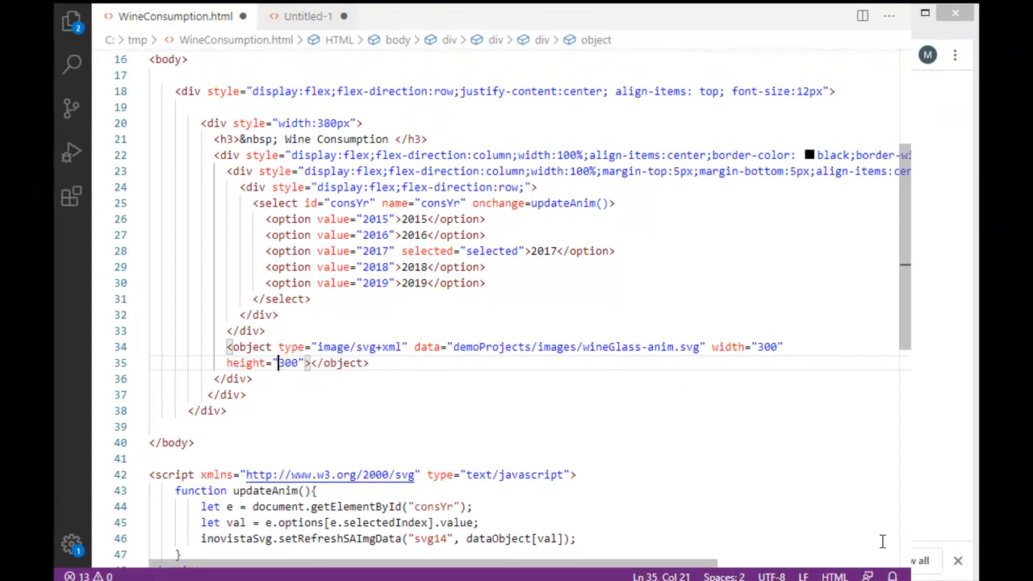
# Step: Replace the object tag with an img tag of class inovista-image for demoProjects/images/wineGlass-anim.svg, width 300 and height 300
pyautogui.scroll(2, 484, 323)
pyautogui.click(428, 219)
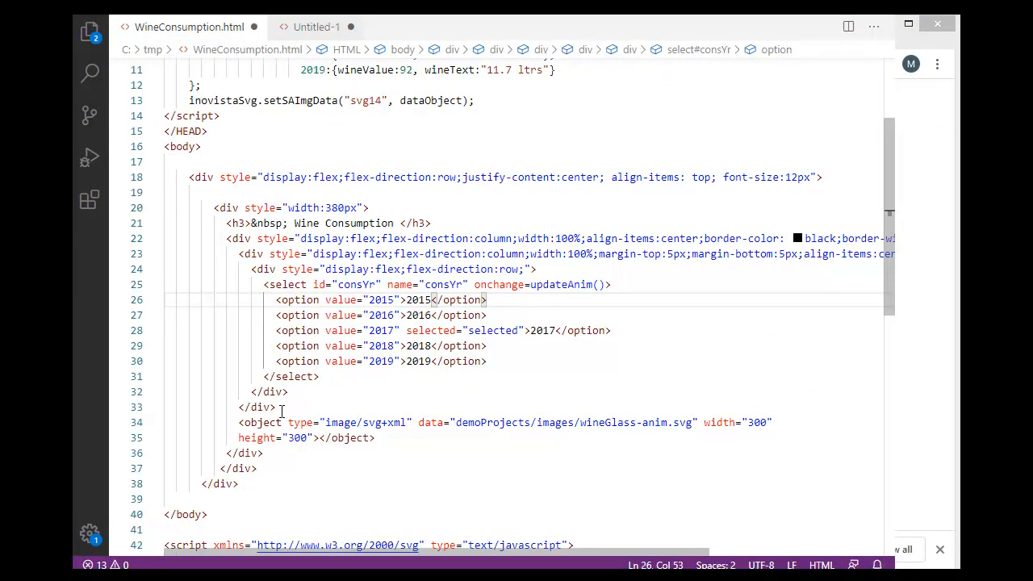
pyautogui.moveTo(280, 408); pyautogui.dragTo(396, 438)
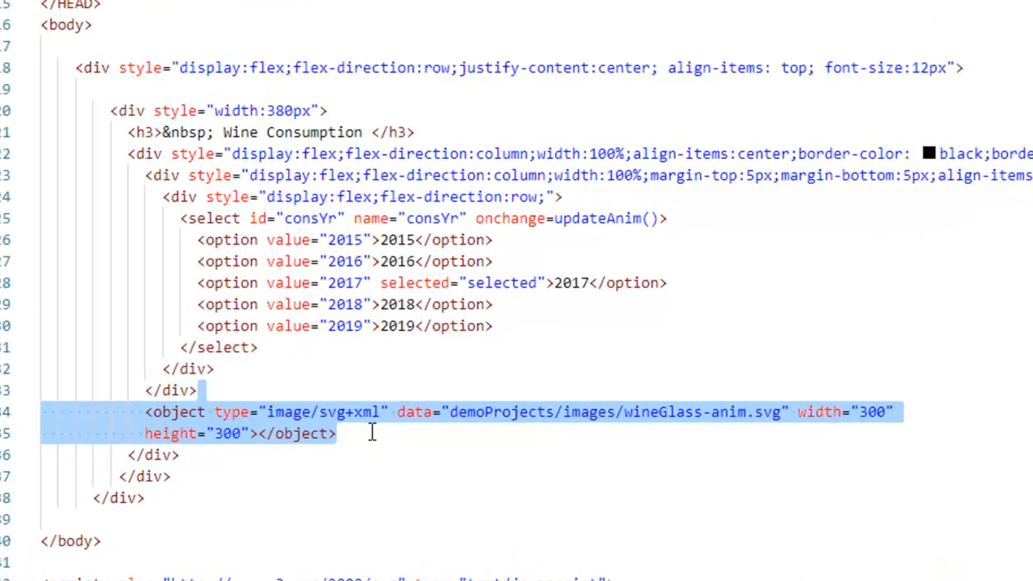
pyautogui.hotkey('ctrl', 'v')
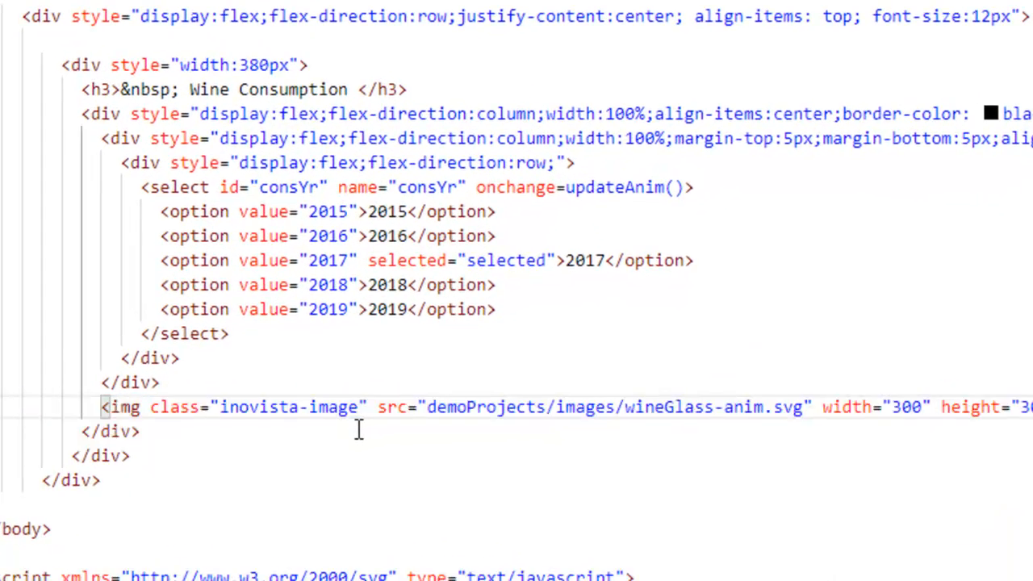
pyautogui.moveTo(151, 408); pyautogui.dragTo(367, 407)
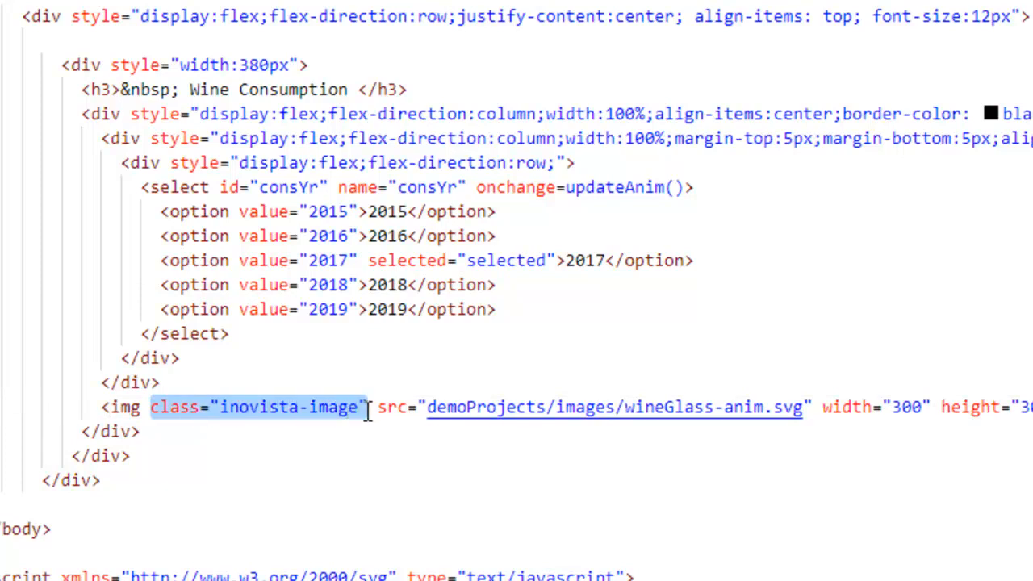
pyautogui.moveTo(378, 408); pyautogui.dragTo(1032, 409)
pyautogui.click(848, 501)
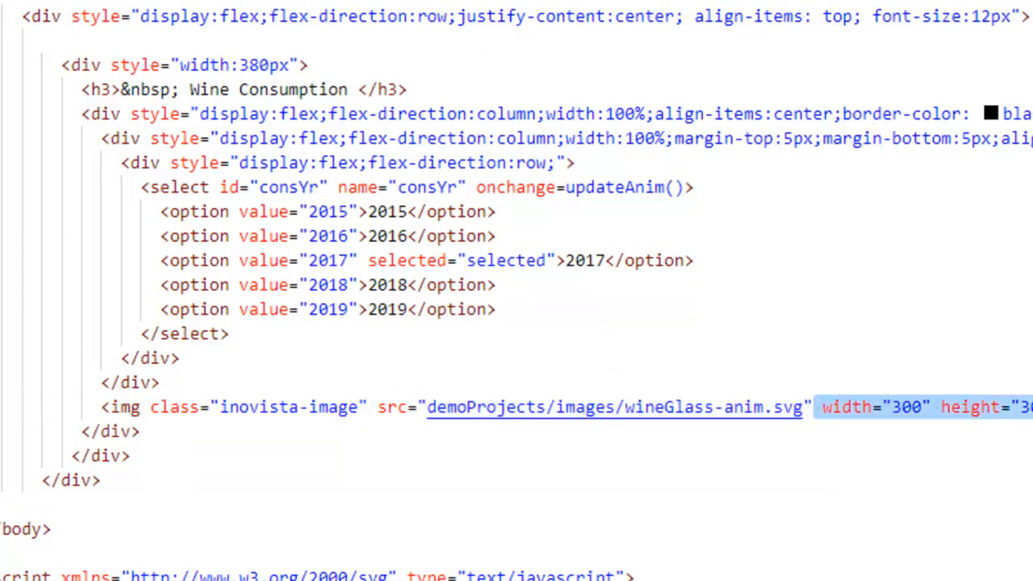
pyautogui.click(1029, 326)
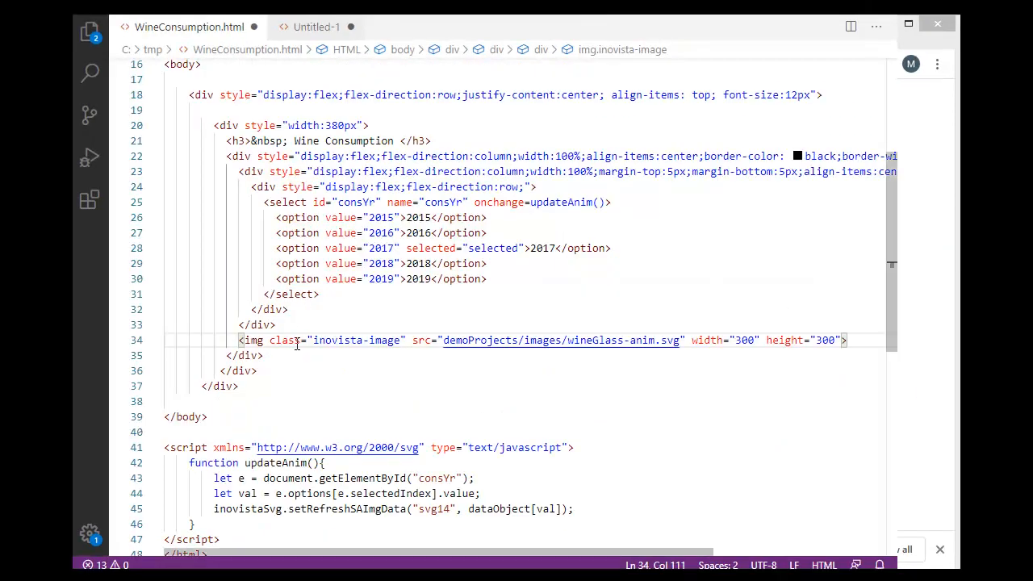
# Step: Replace the markup below the year selector with the inline SVG source of svgImgParent_svg14, class inovista-image, width 350 and height 250
pyautogui.moveTo(282, 325); pyautogui.dragTo(853, 345)
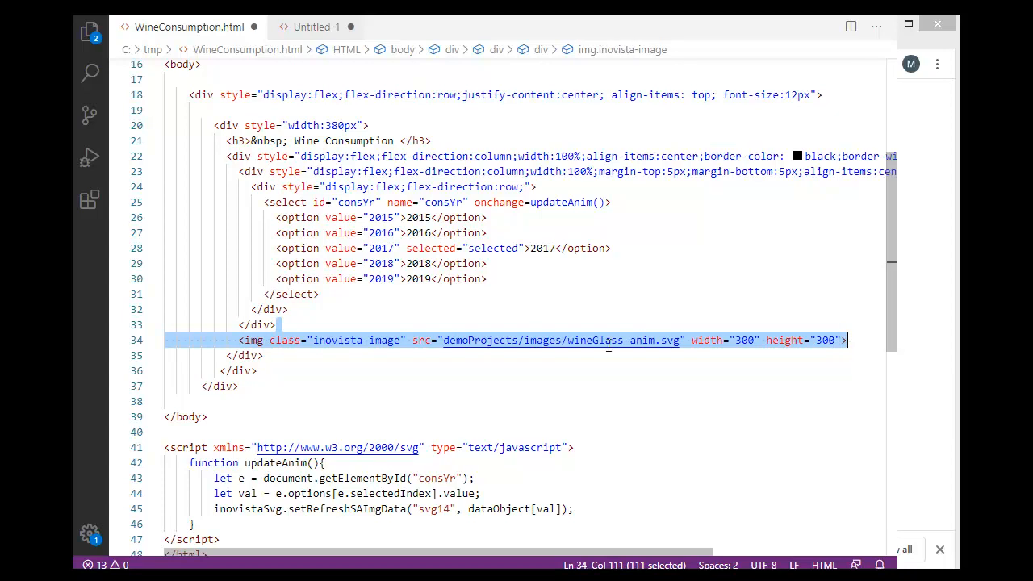
pyautogui.rightClick(393, 340)
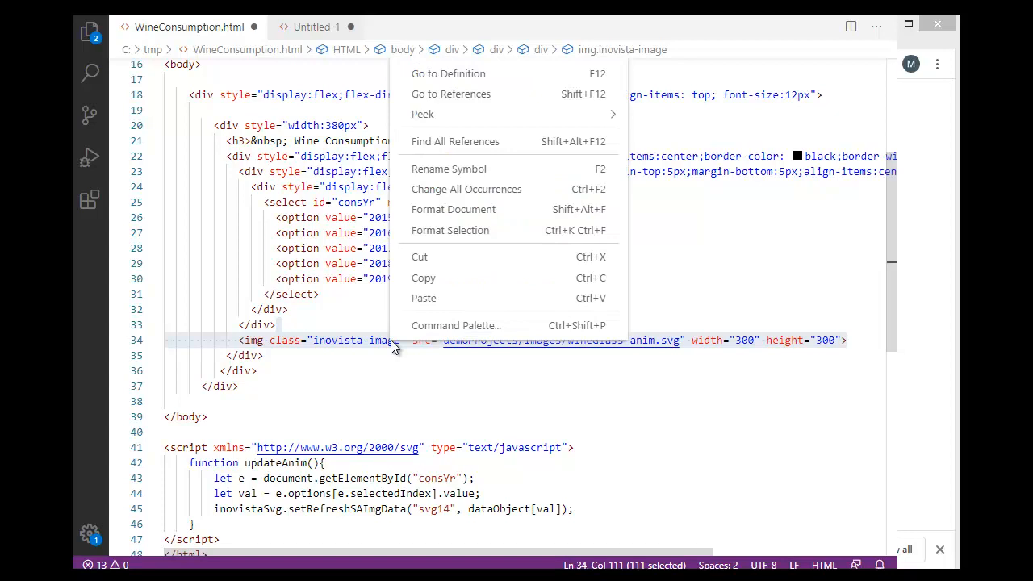
pyautogui.click(421, 298)
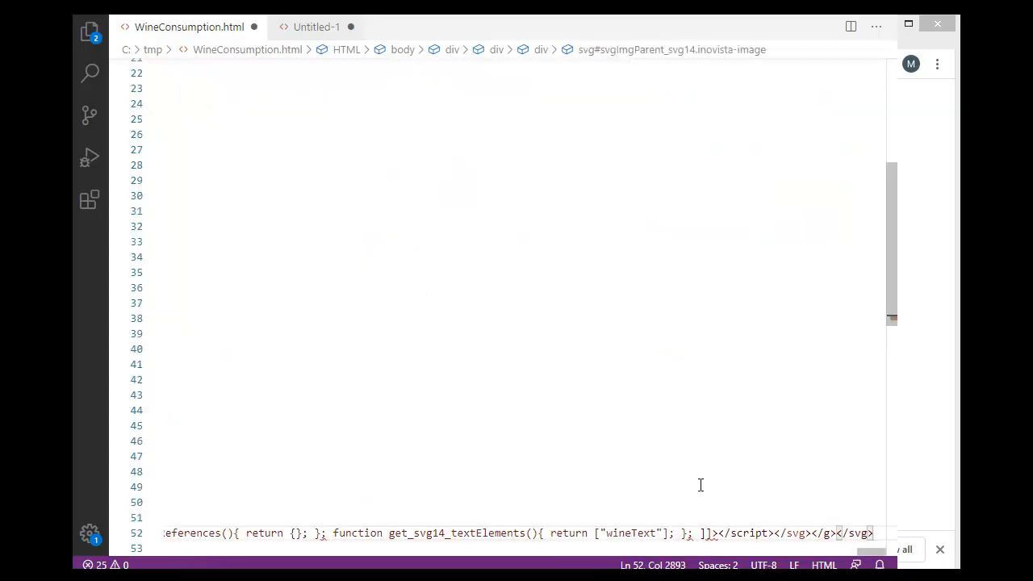
pyautogui.moveTo(874, 553); pyautogui.dragTo(154, 547)
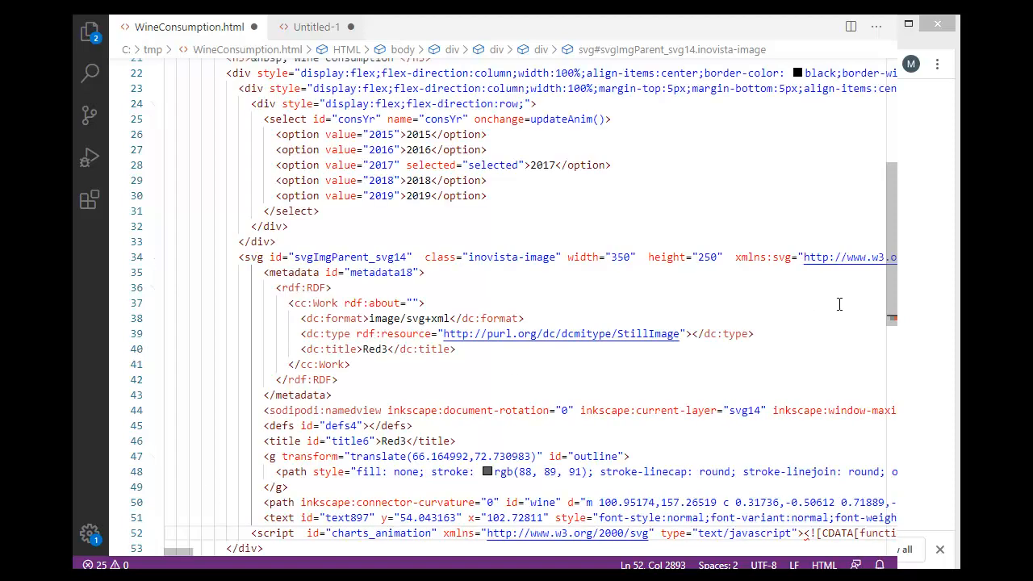
pyautogui.moveTo(890, 291); pyautogui.dragTo(889, 232)
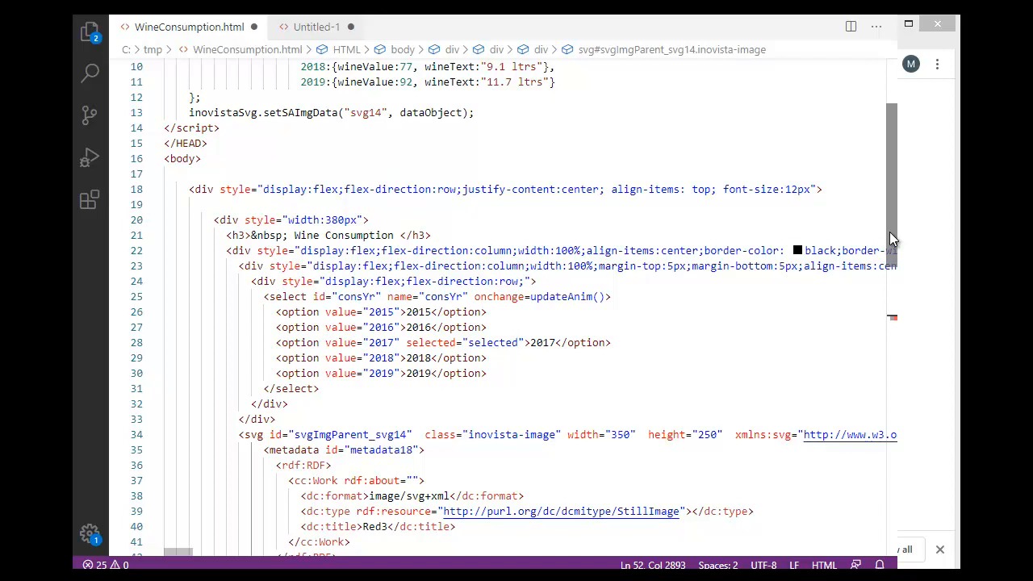
# Step: Turn on word wrap and highlight the script/d3.js and script/inovista.svg.js references in the HEAD section for review
pyautogui.hotkey('alt', 'z')
pyautogui.click(825, 130)
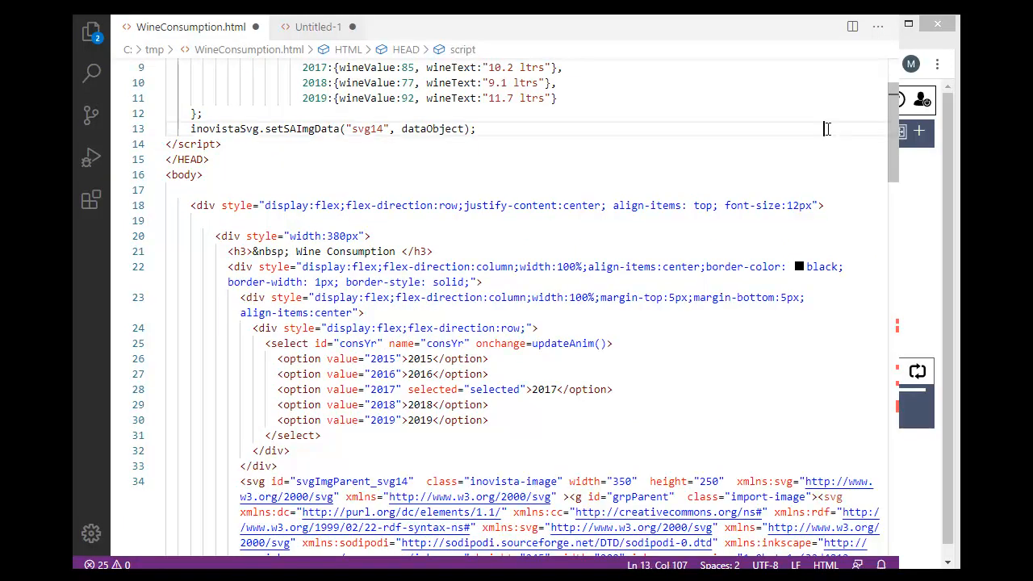
pyautogui.scroll(3, 889, 166)
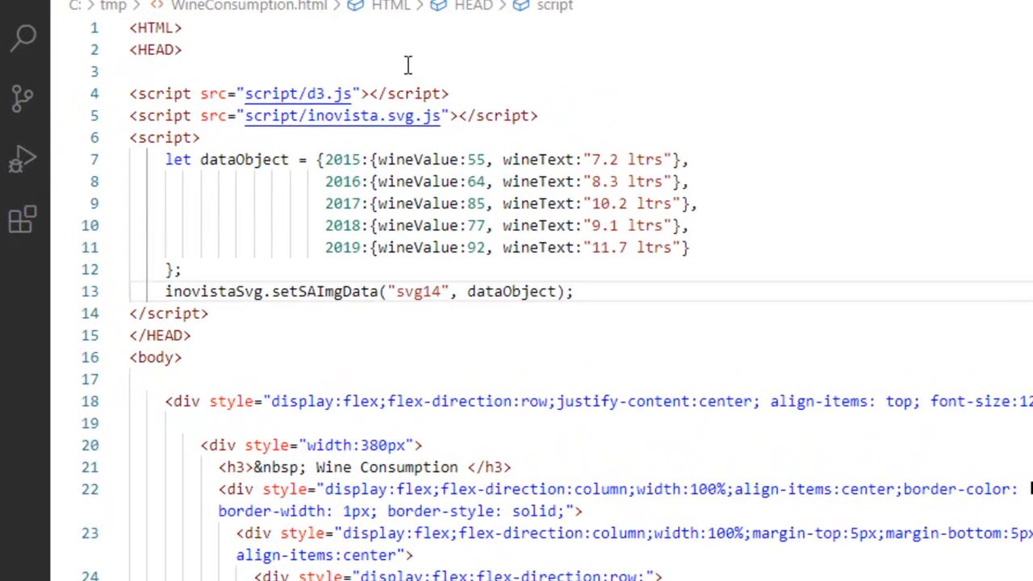
pyautogui.moveTo(407, 65); pyautogui.dragTo(604, 117)
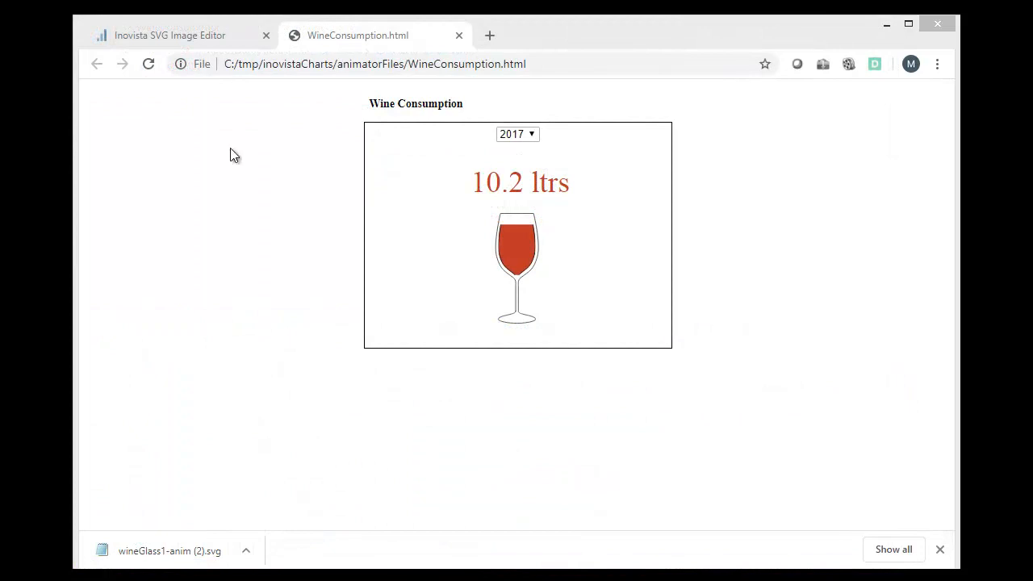
# Step: Switch to the browser, reload WineConsumption.html and choose 2019 as the year to replay the wine glass animation
pyautogui.click(150, 65)
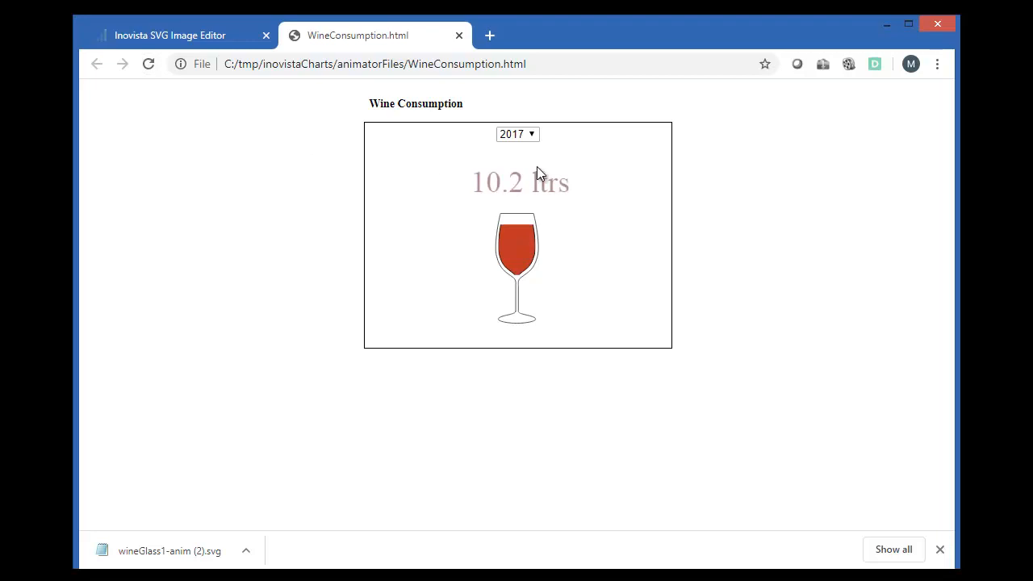
pyautogui.click(532, 136)
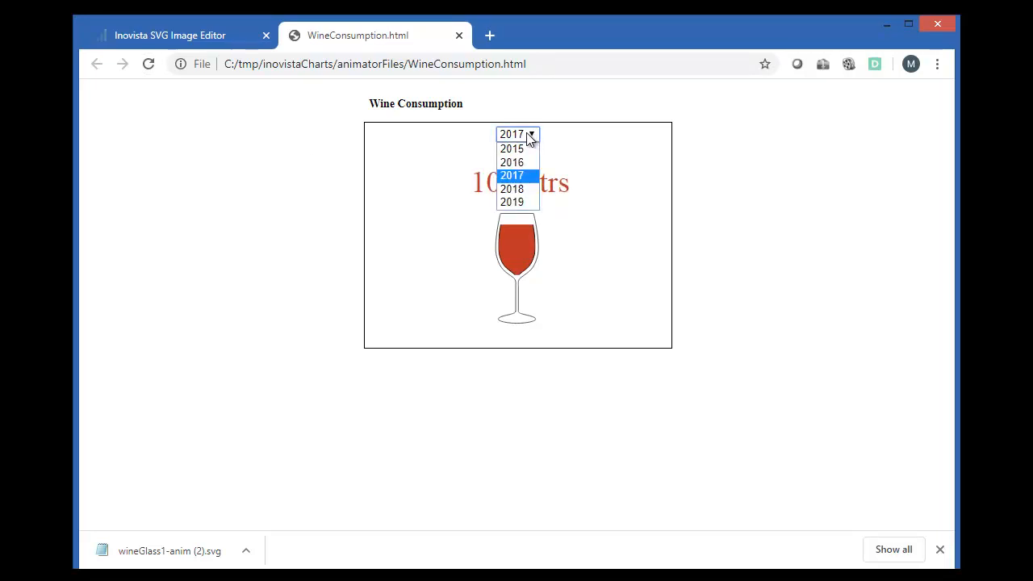
pyautogui.click(532, 202)
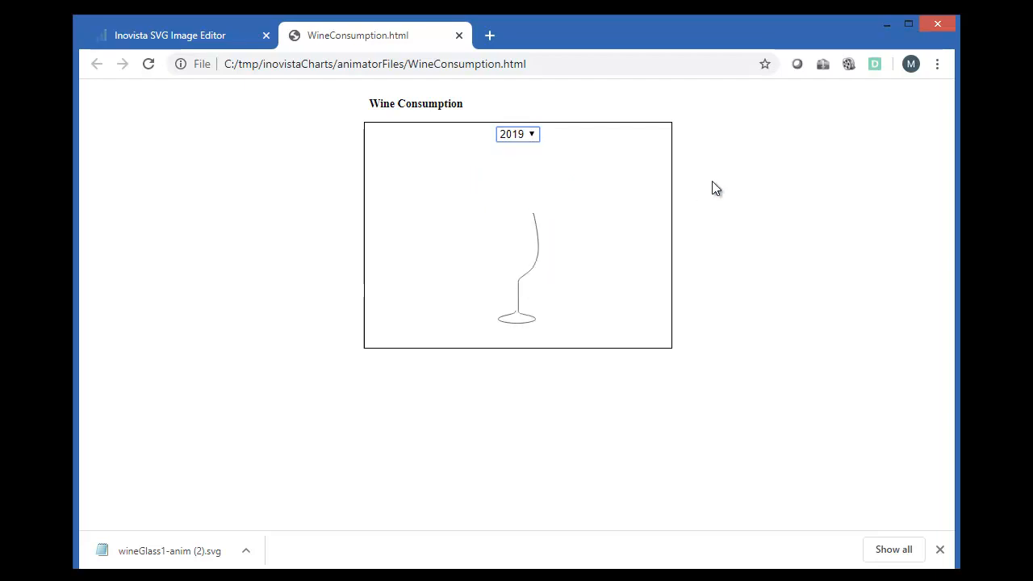